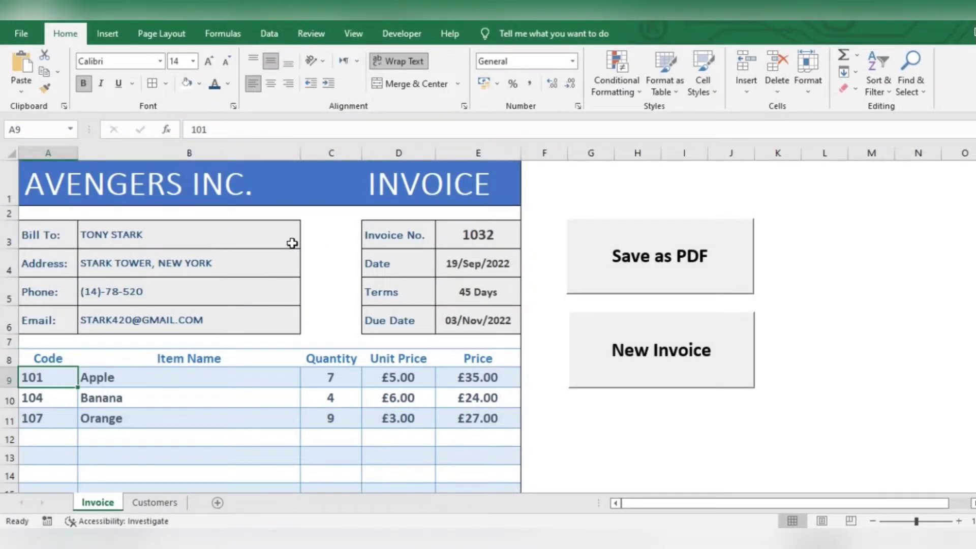
Switch the Bill To customer to the sixth name in the B3 dropdown list
click(292, 243)
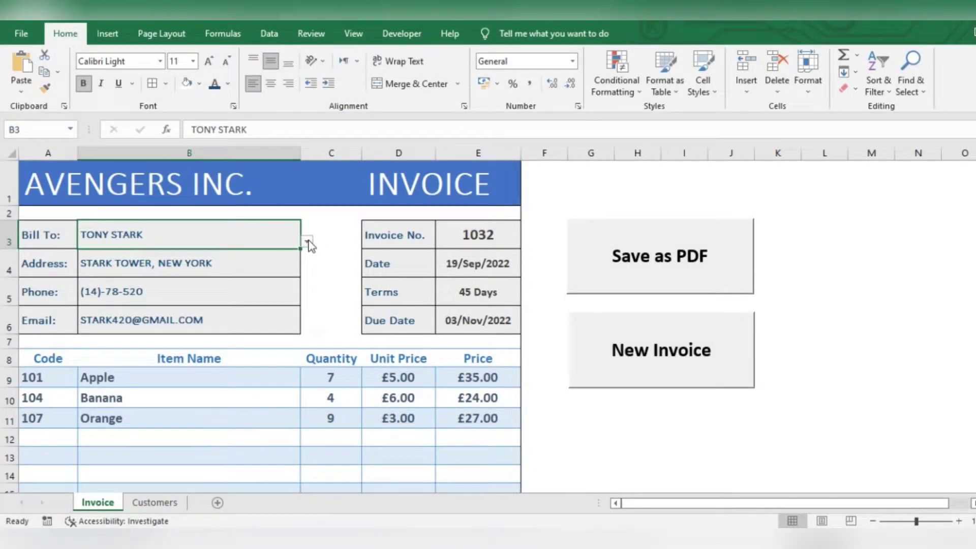
click(308, 243)
click(266, 282)
click(308, 242)
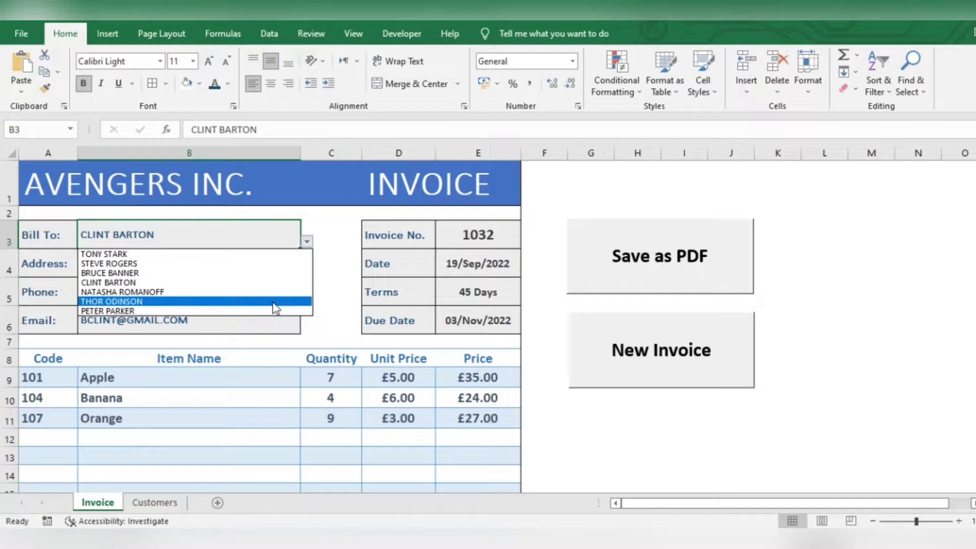
click(272, 301)
key(Tab)
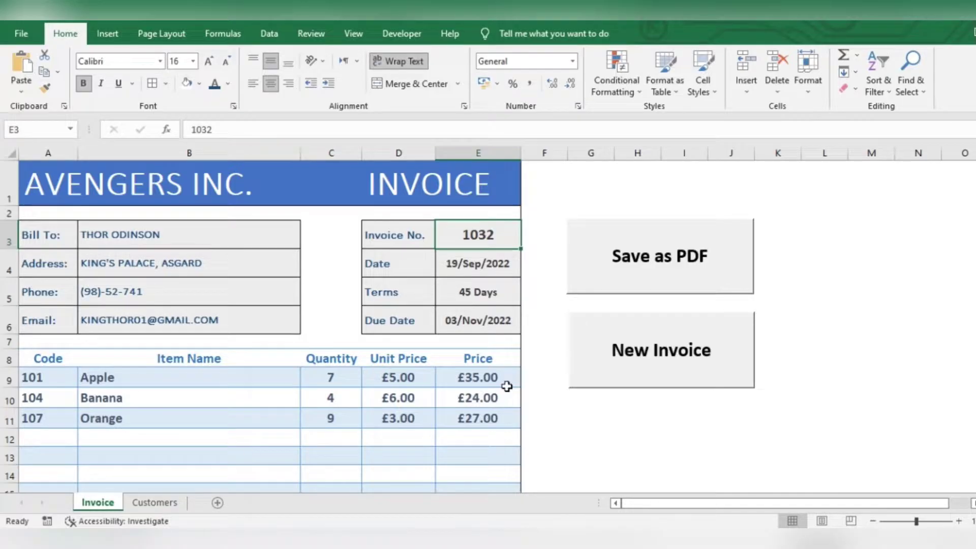
Save invoice 1032 as a PDF and open the exported file to review it
click(630, 264)
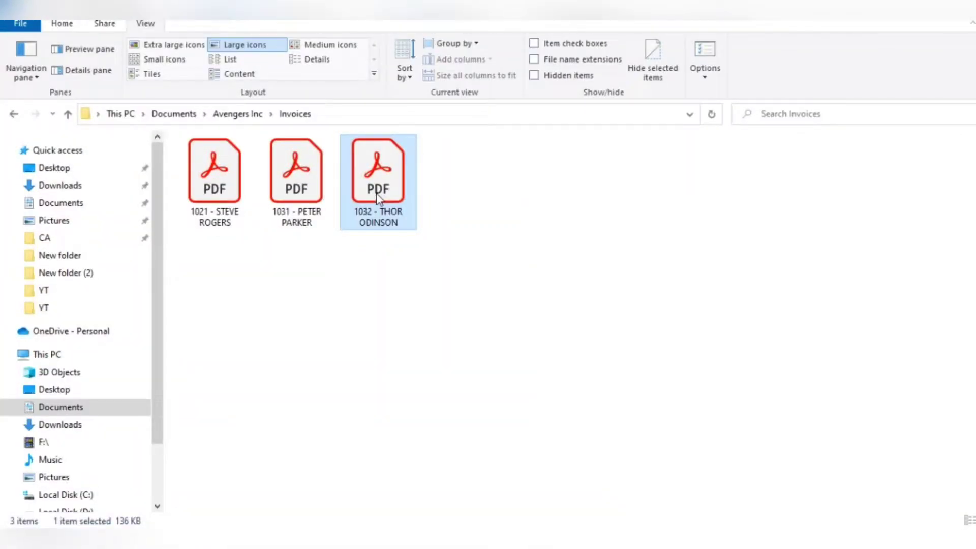
double_click(376, 193)
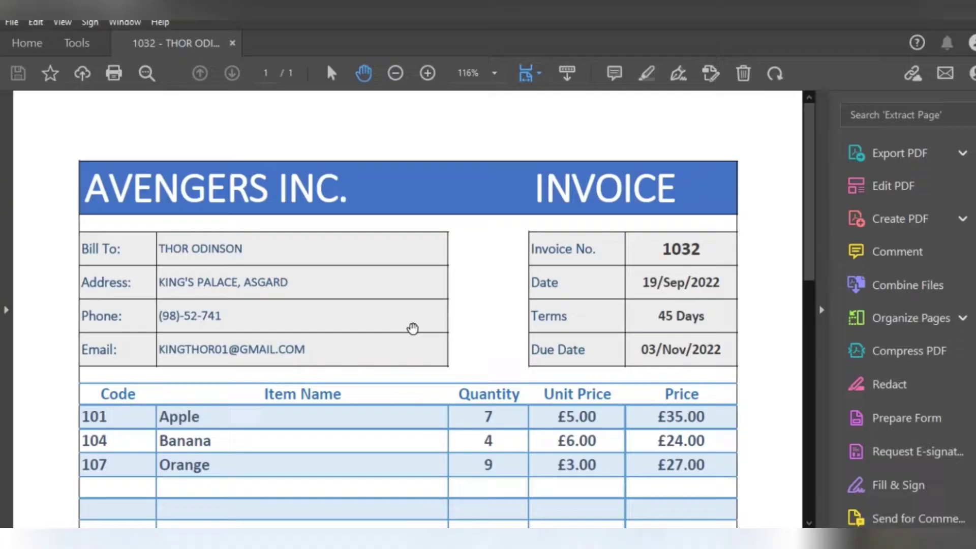
scroll(412, 329, down, 8)
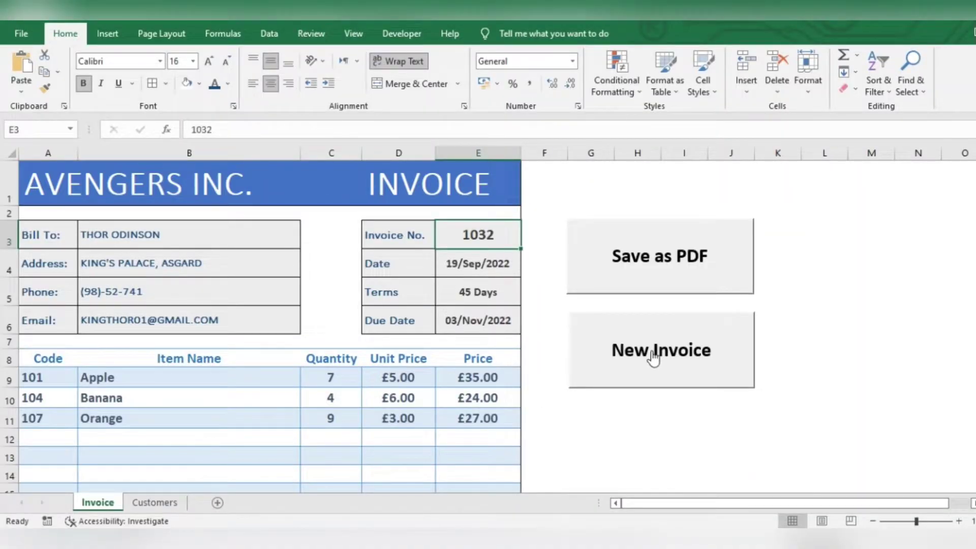
Run New Invoice and acknowledge the 'Your Next Invoice No. is 1033' message
click(602, 321)
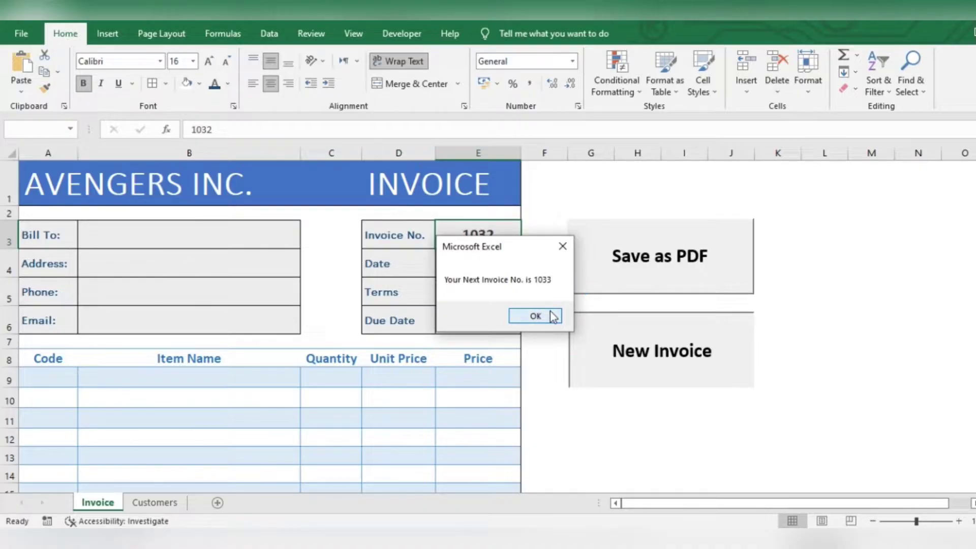
click(553, 315)
scroll(455, 375, down, 2)
scroll(454, 375, down, 1)
scroll(455, 375, up, 3)
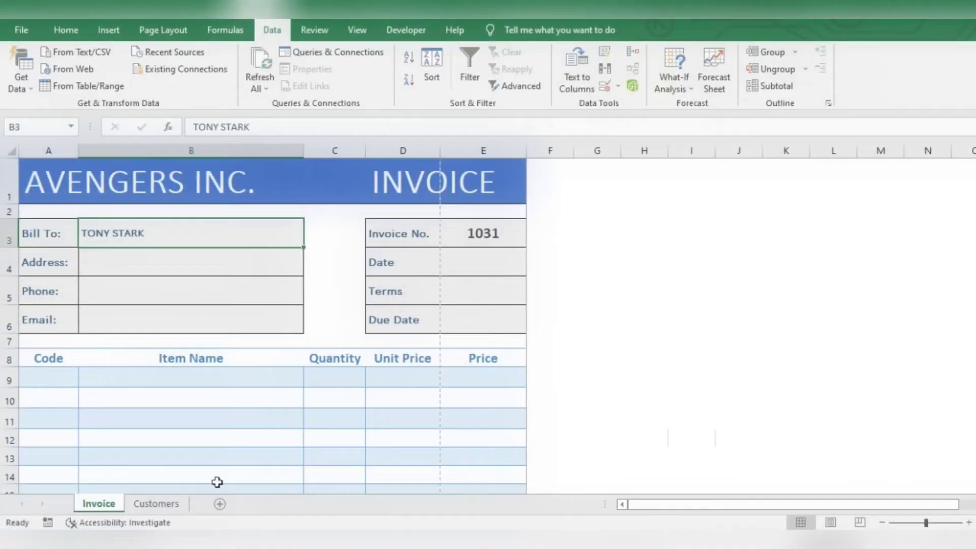
scroll(388, 426, down, 4)
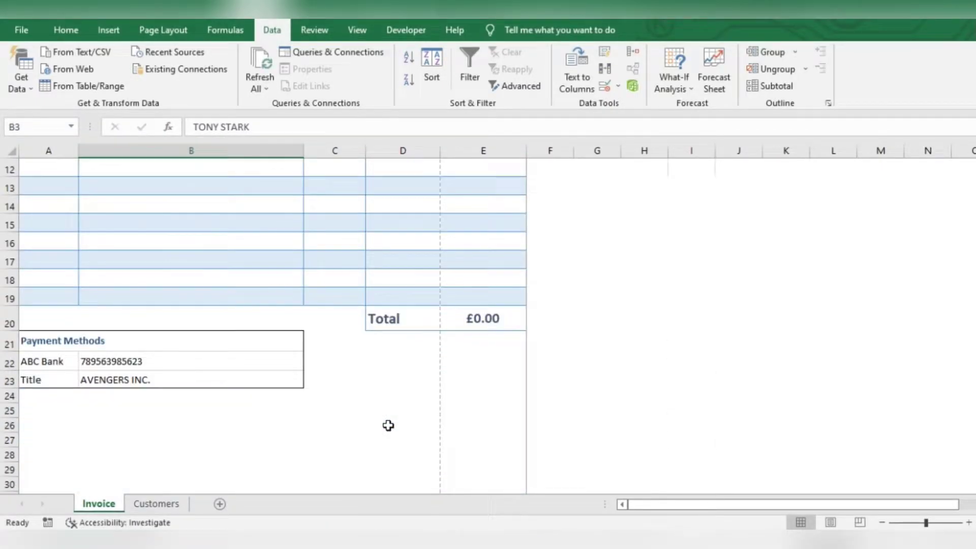
scroll(388, 426, up, 4)
click(184, 503)
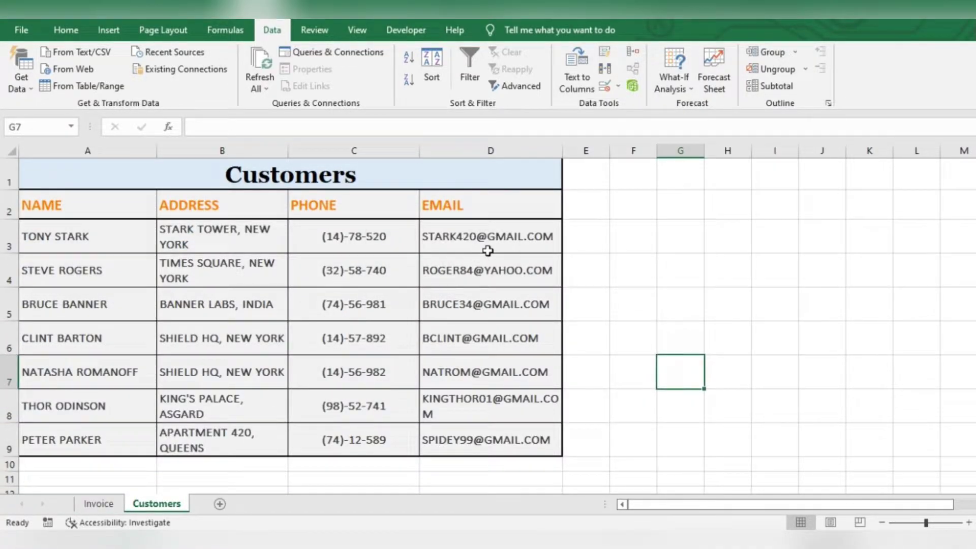
click(98, 503)
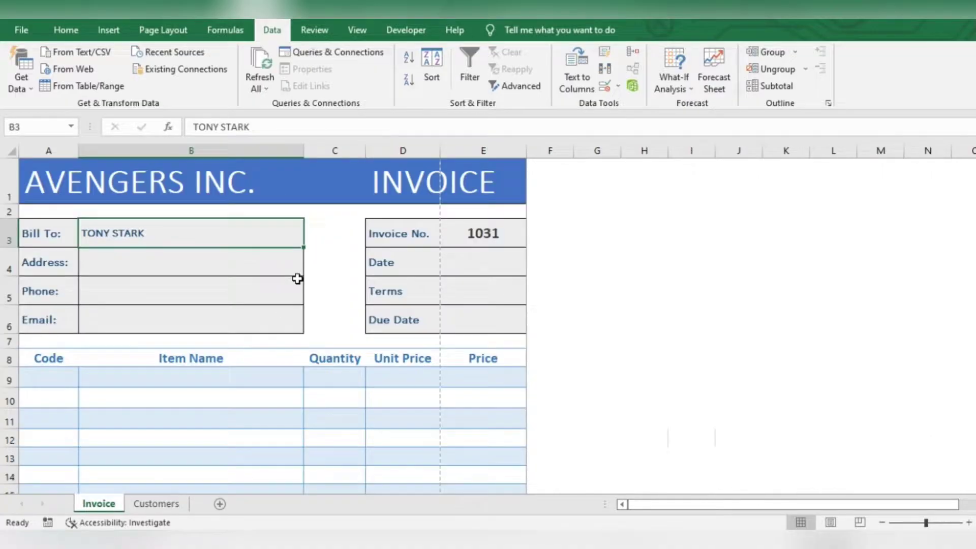
Enter =VLOOKUP(B3,Customers!A3:D9,2,FALSE) in the Address cell B4
click(195, 272)
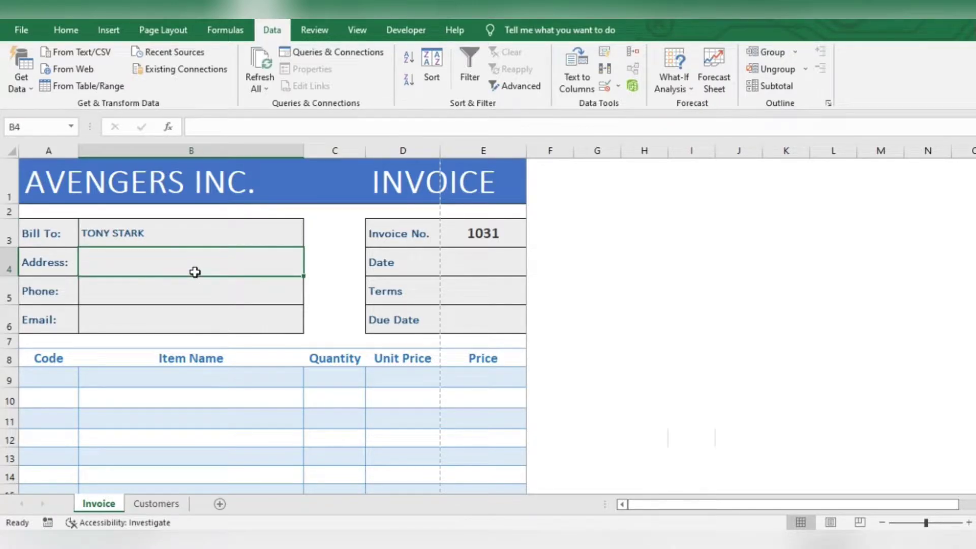
text(=vloo)
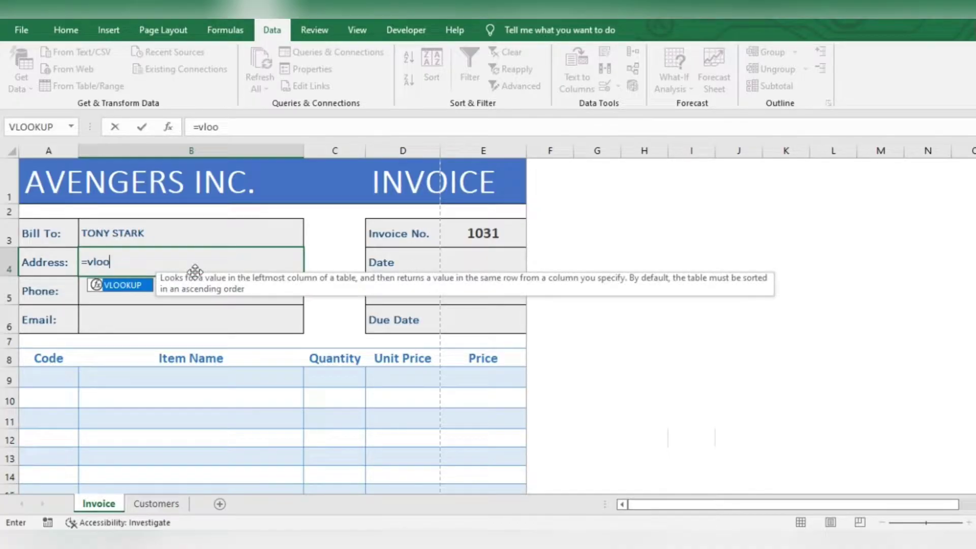
text(k)
key(Tab)
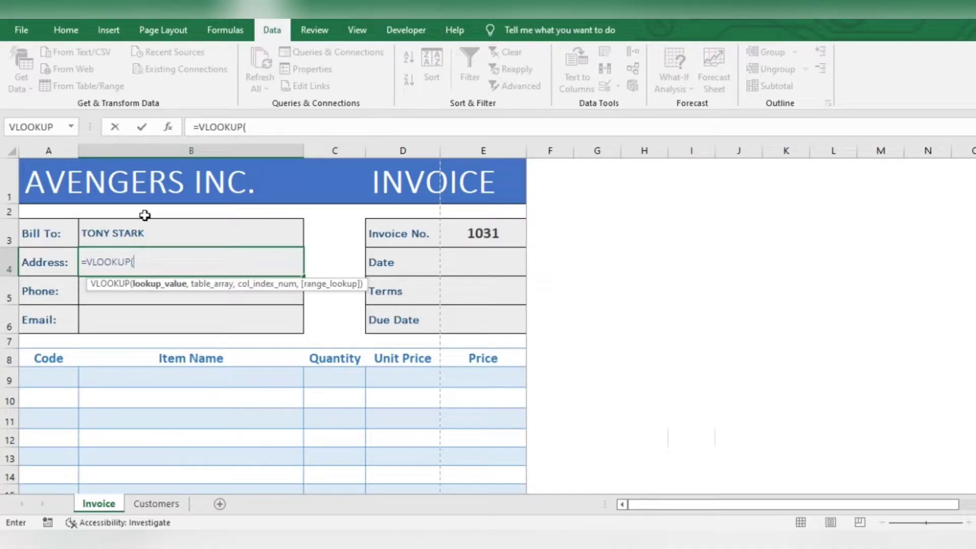
click(132, 229)
text(,)
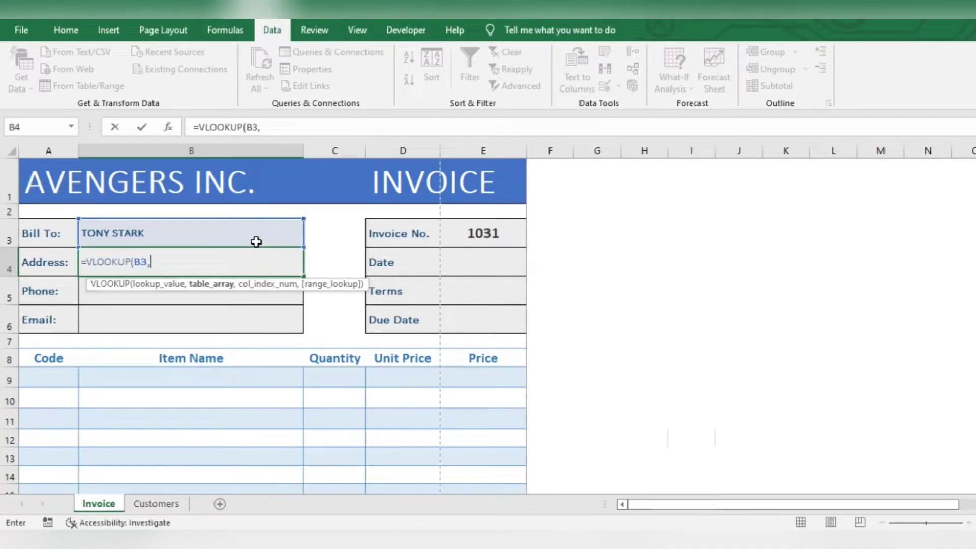
click(154, 503)
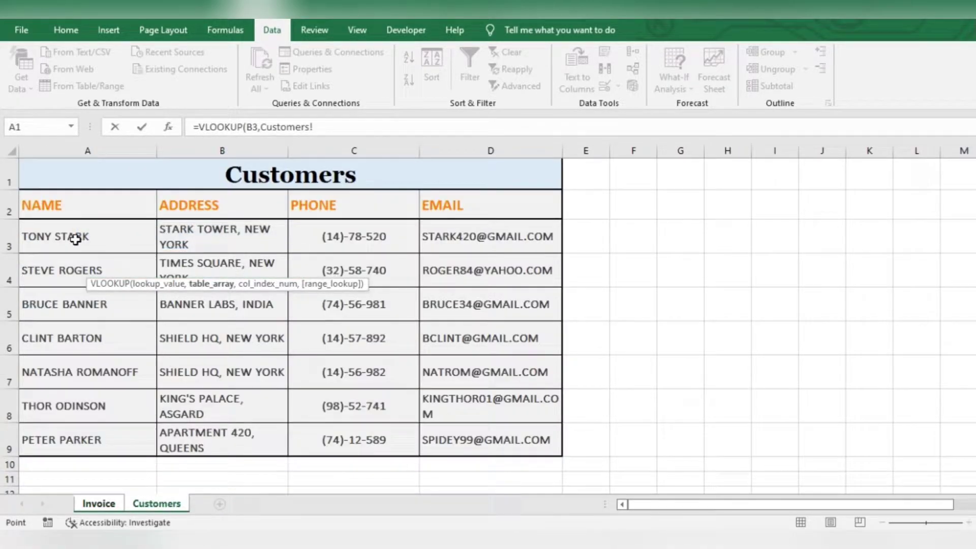
drag(75, 240, 449, 446)
text(,)
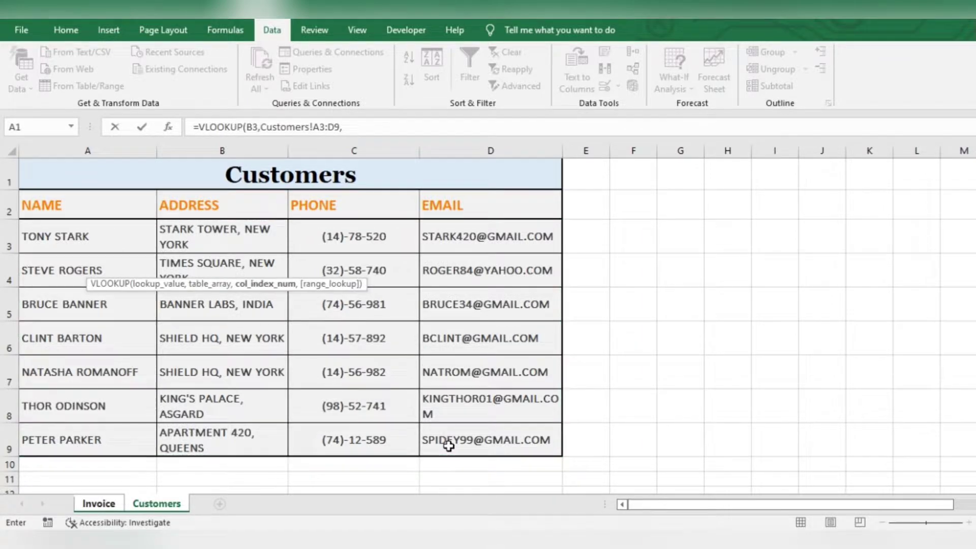
text(2,fa)
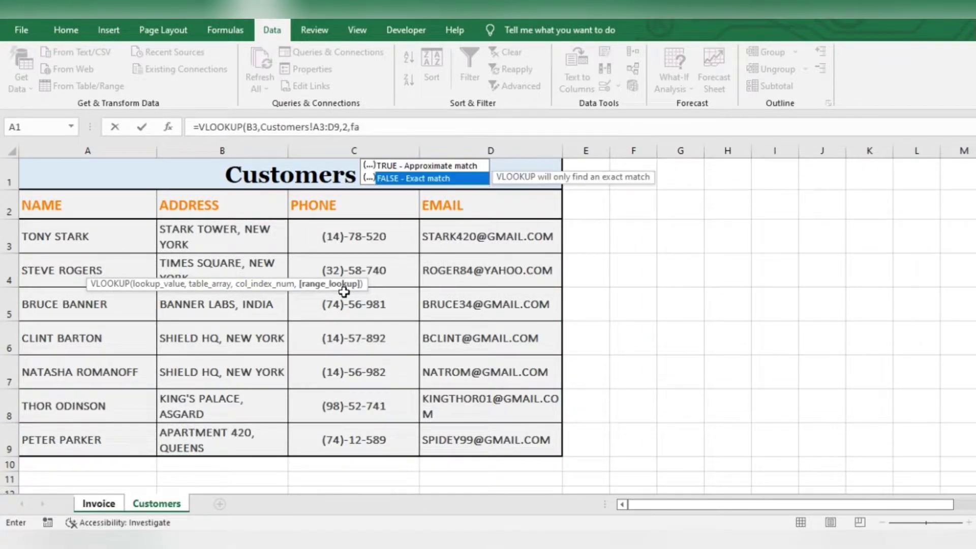
key(Tab)
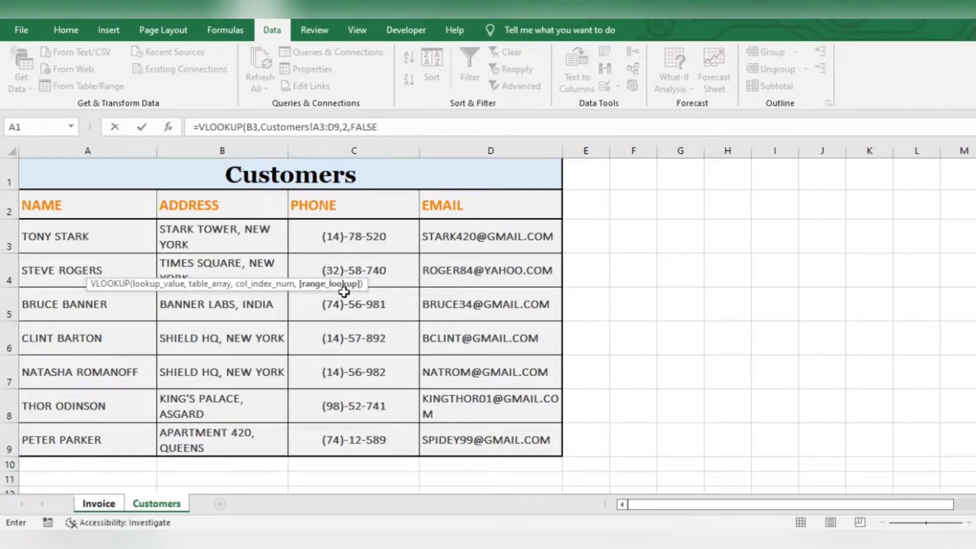
key(Return)
key(Right)
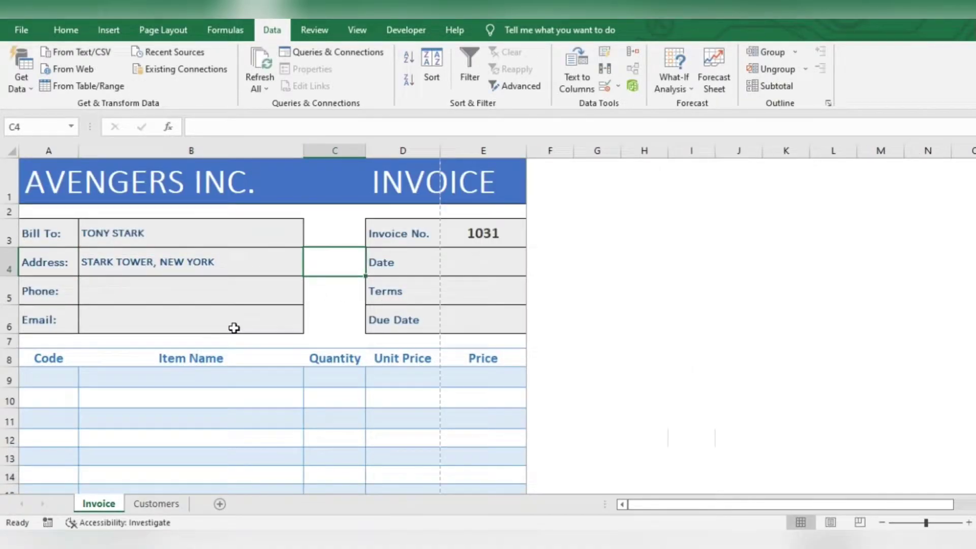
Make the A3:D9 table range in the Address lookup absolute with F4
click(217, 263)
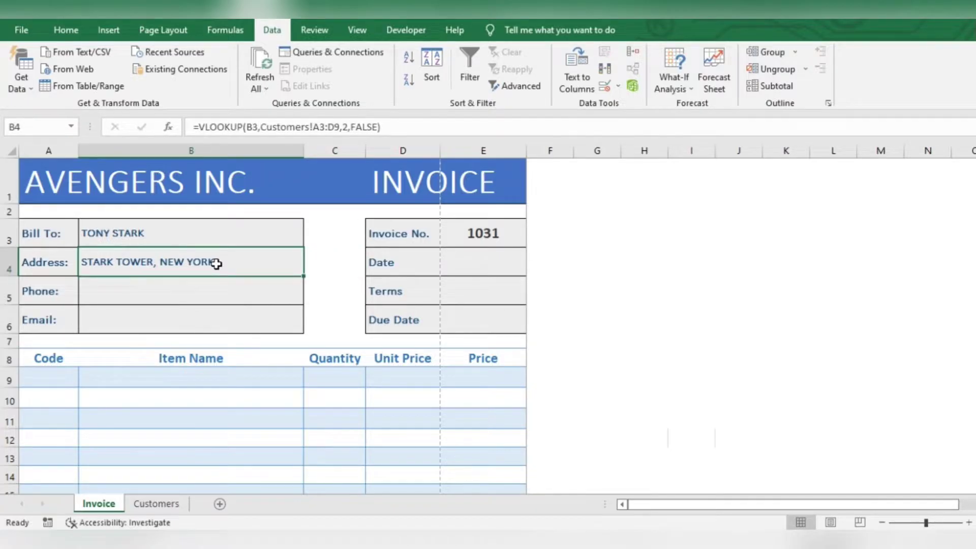
click(315, 124)
drag(312, 126, 340, 126)
key(F4)
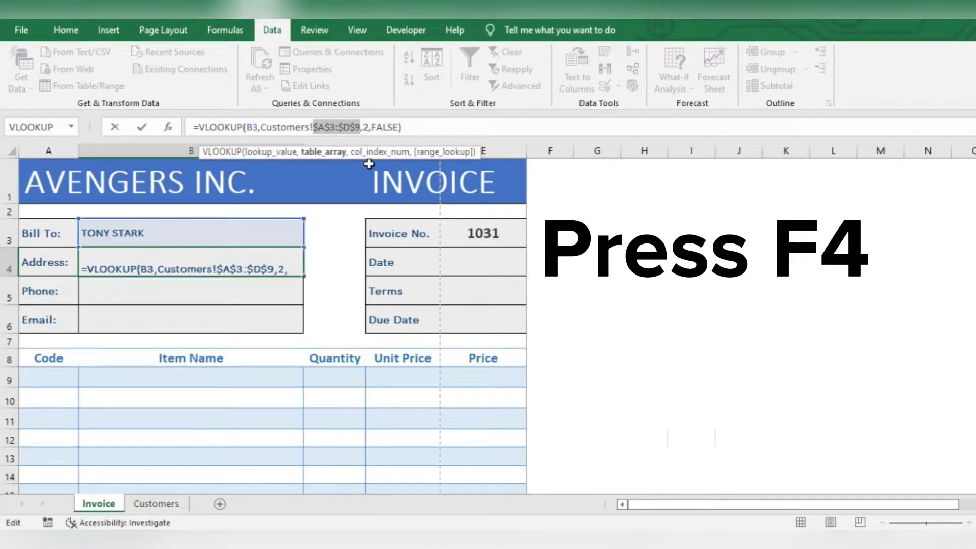
key(Return)
Copy the Address lookup formula into the Phone and Email cells
click(219, 263)
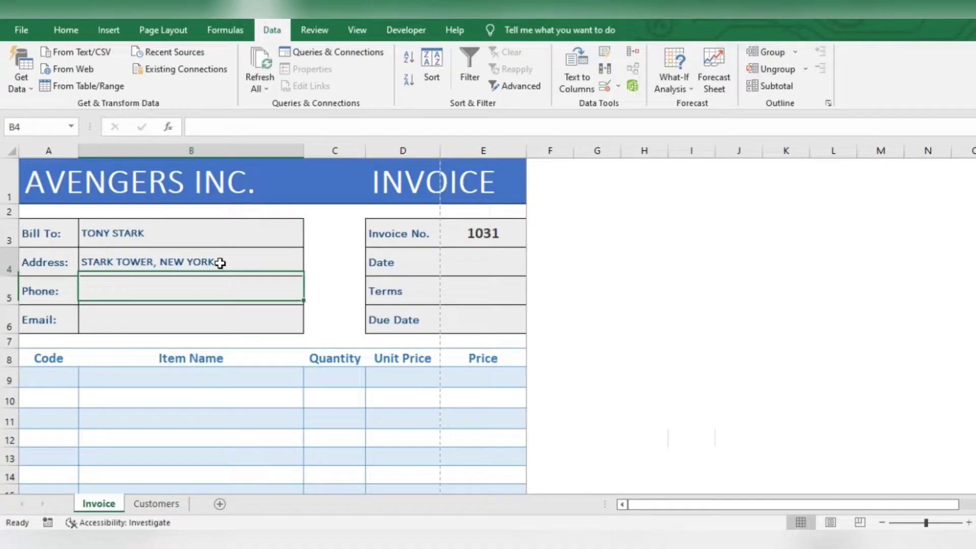
triple_click(413, 126)
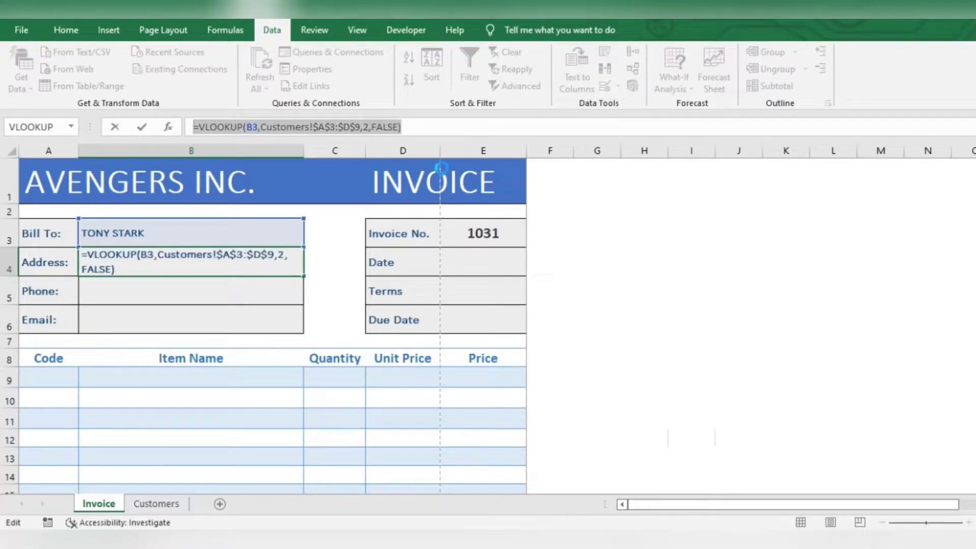
key(ctrl+c)
key(Escape)
click(218, 296)
key(ctrl+v)
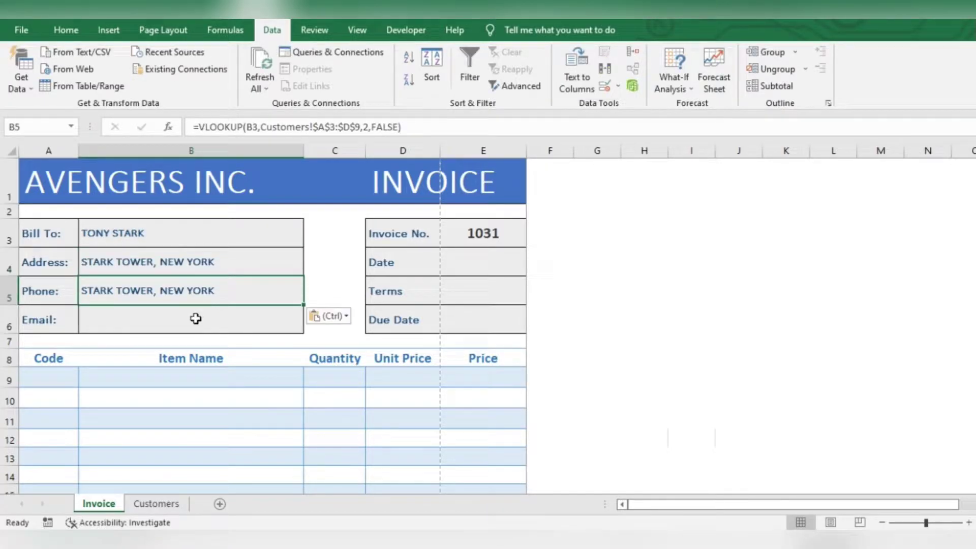
click(195, 319)
key(ctrl+v)
Change the column index to 3 for Phone and 4 for Email
click(218, 290)
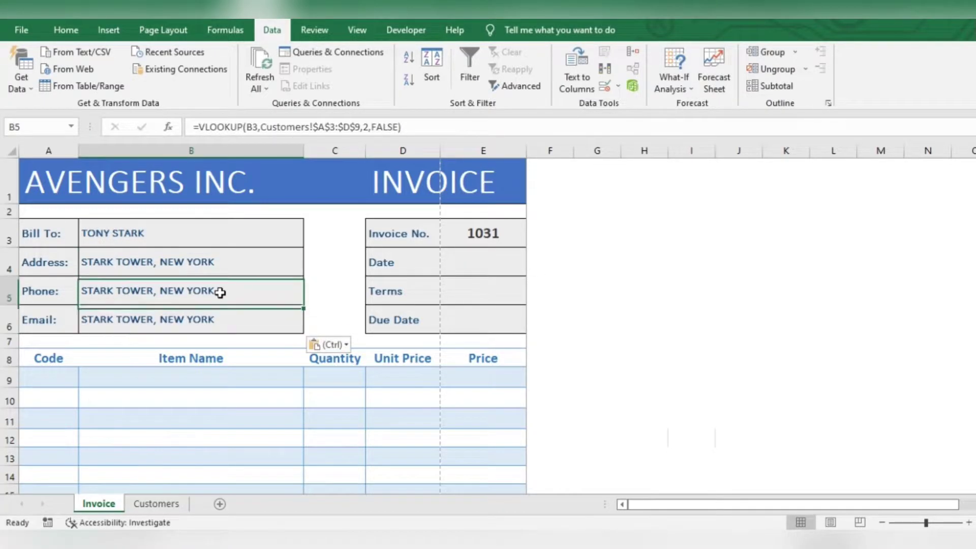
click(370, 127)
key(BackSpace)
text(3)
key(Return)
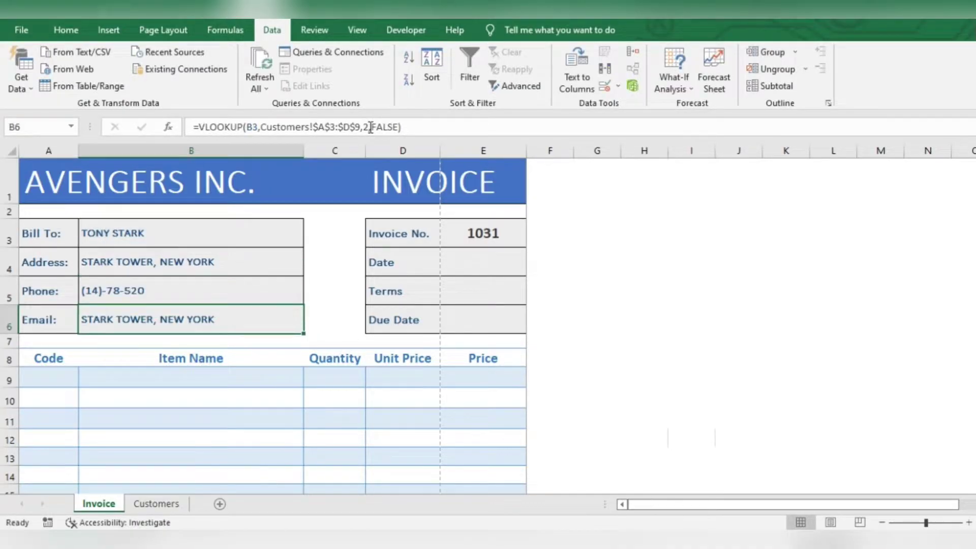
key(F2)
click(368, 127)
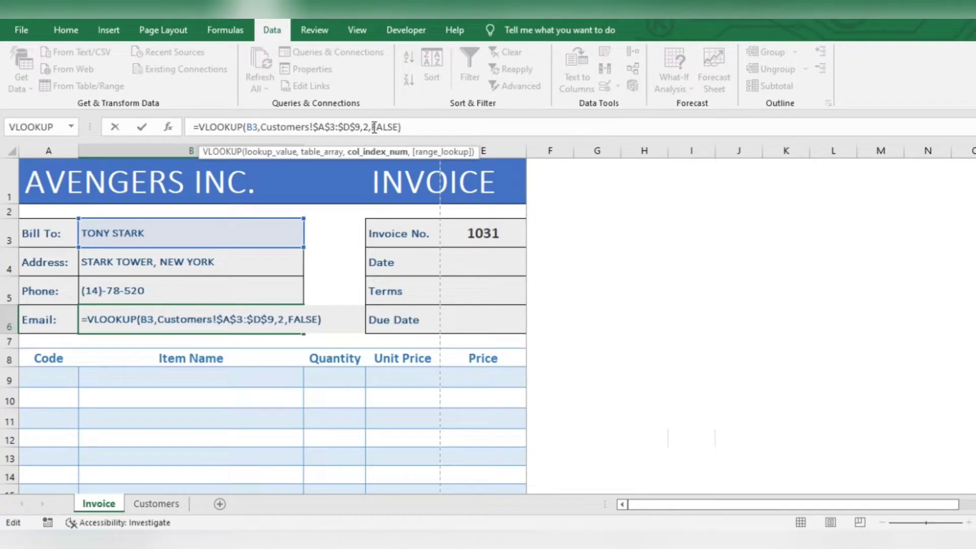
key(BackSpace)
text(4)
key(Return)
Set the invoice Date cell to =TODAY()
click(485, 270)
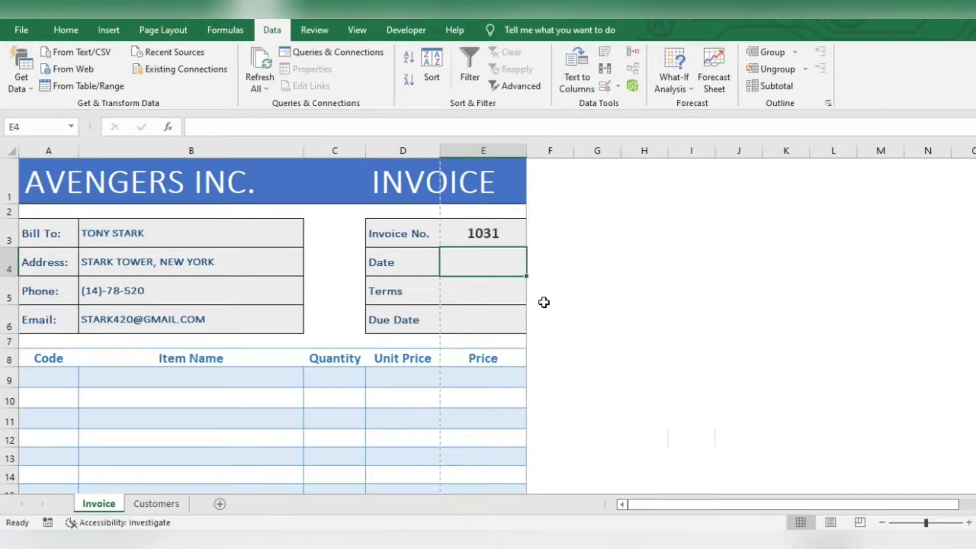
text(=toda)
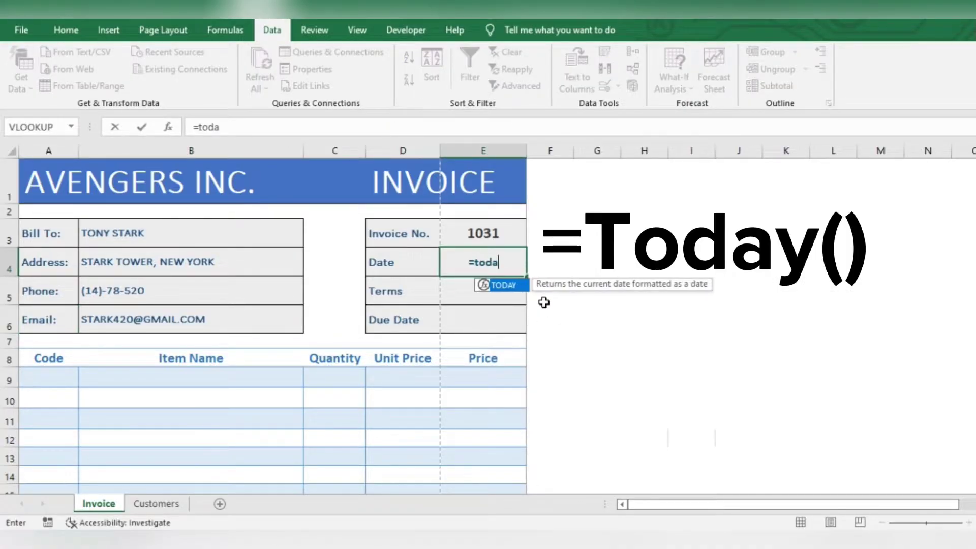
key(Tab)
key(Tab)
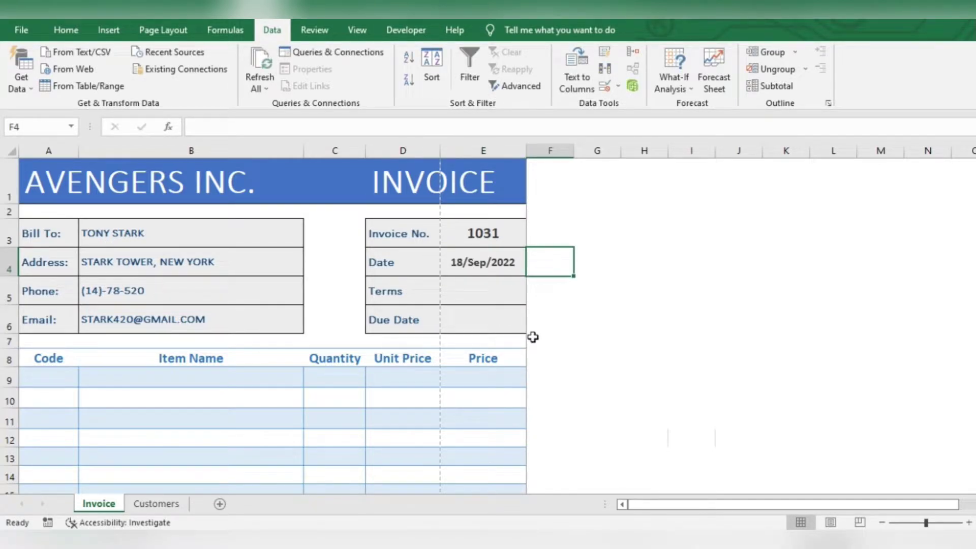
Enter '15 days' as the invoice Terms in E5
click(66, 30)
key(Return)
key(F2)
text(15)
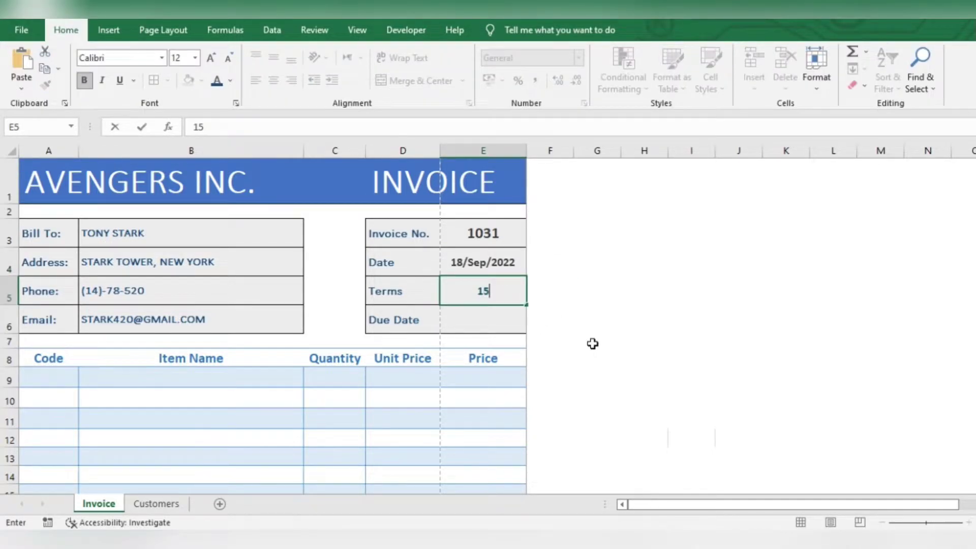
text( days)
key(Return)
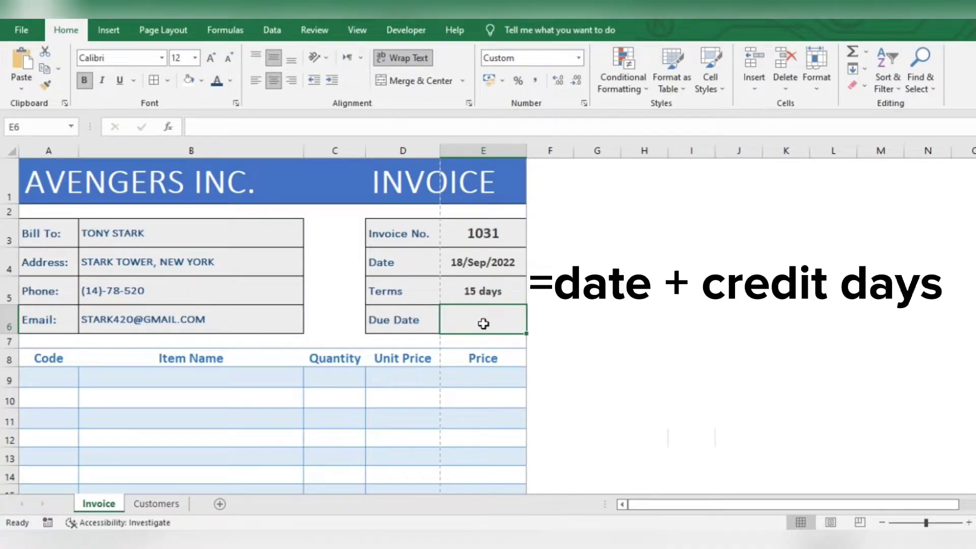
Make the Due Date =E4+E5, adding the terms to the invoice date
text(=)
key(Up)
key(Up)
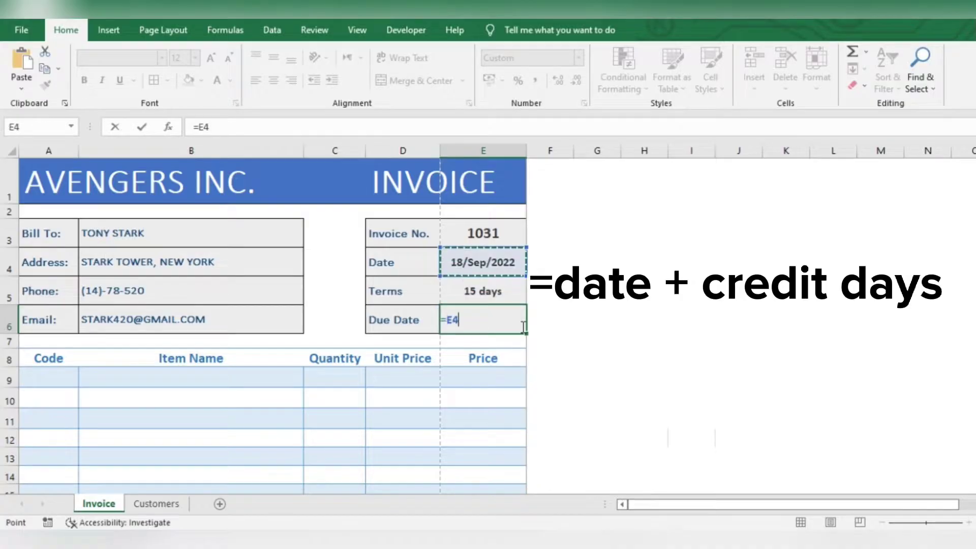
text(+)
key(Up)
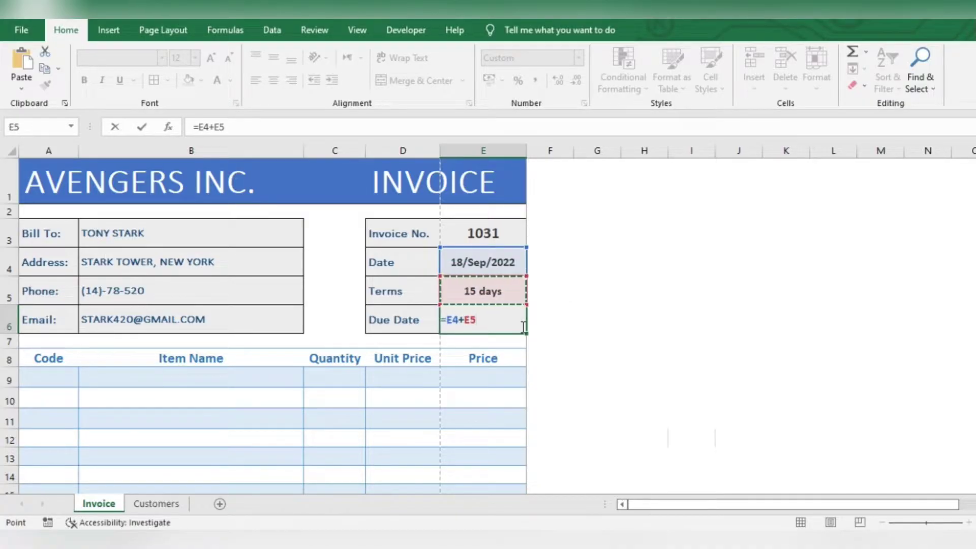
key(Return)
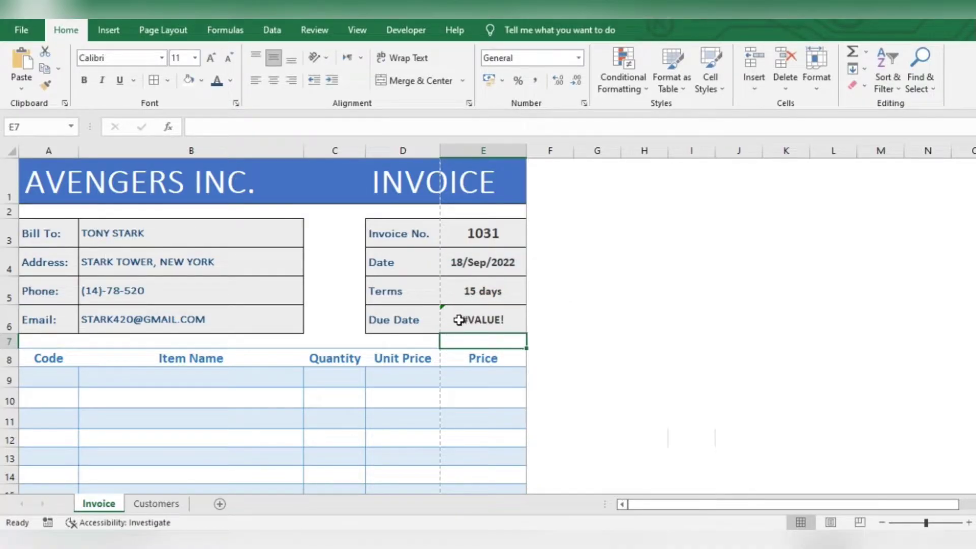
Clear E5 and give it the custom number format # "Days"
click(507, 291)
key(Delete)
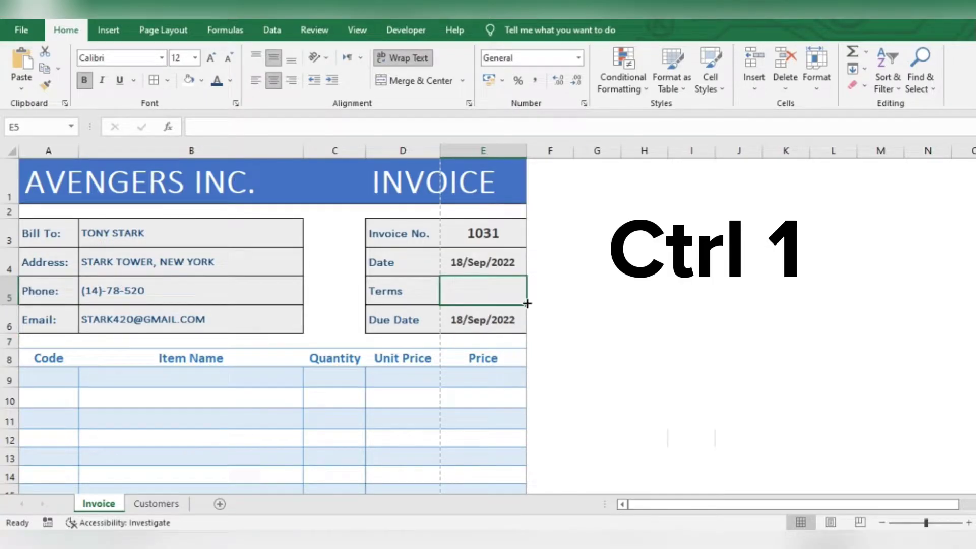
key(ctrl+1)
click(145, 289)
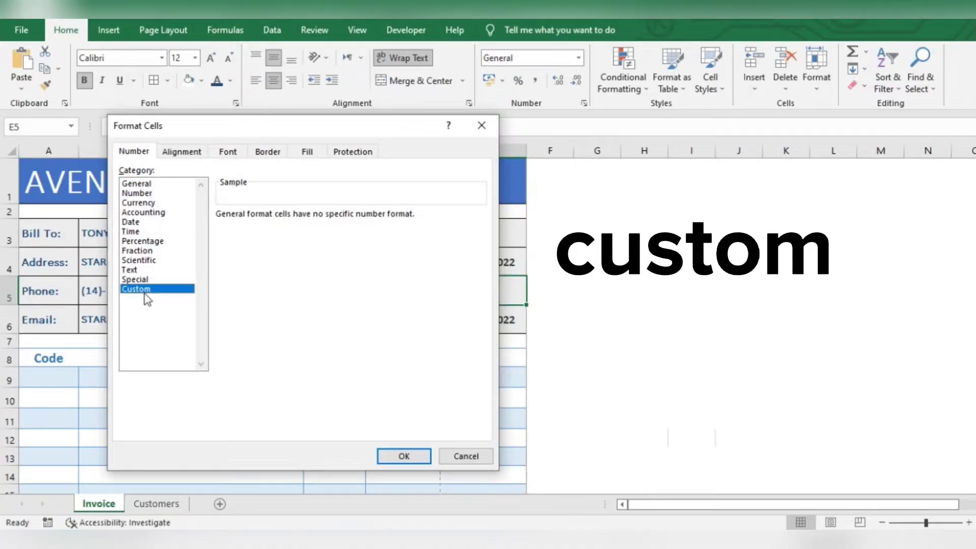
double_click(220, 229)
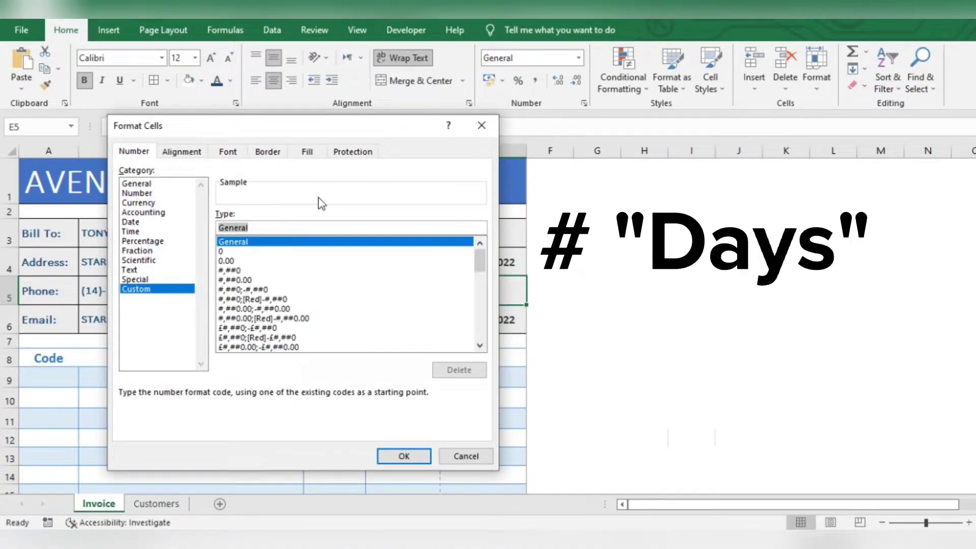
text(# "Days)
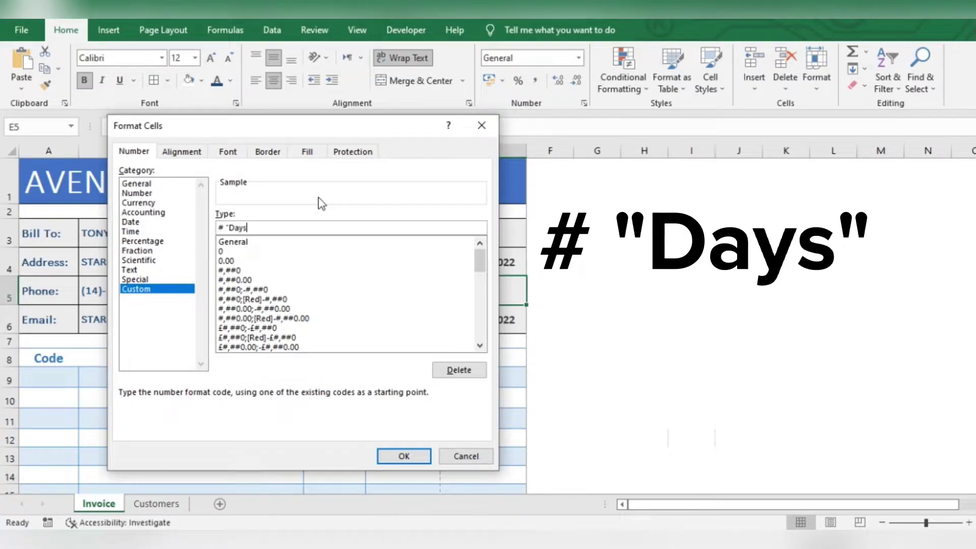
text(")
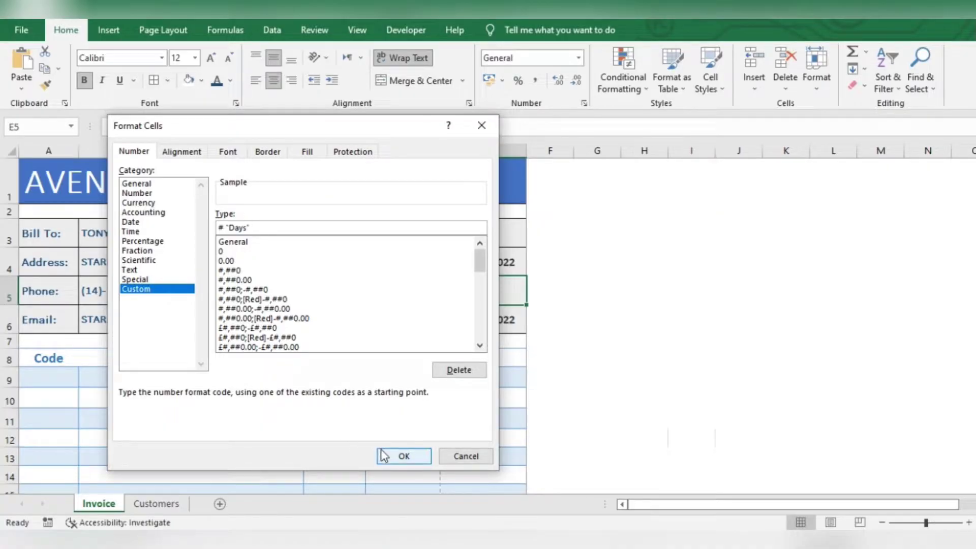
click(402, 456)
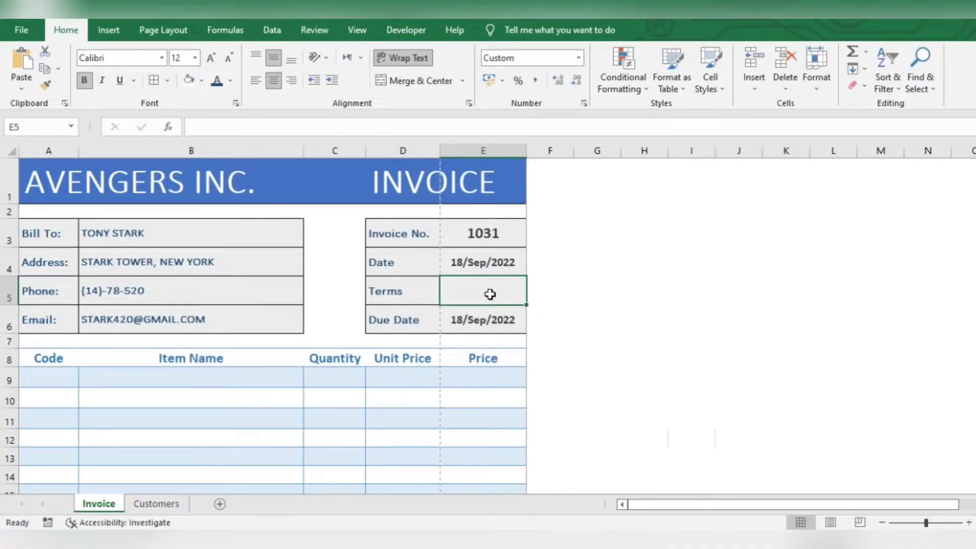
Try terms of 15, 30 and 65 in E5 to check the Due Date recalculates
text(15)
key(Return)
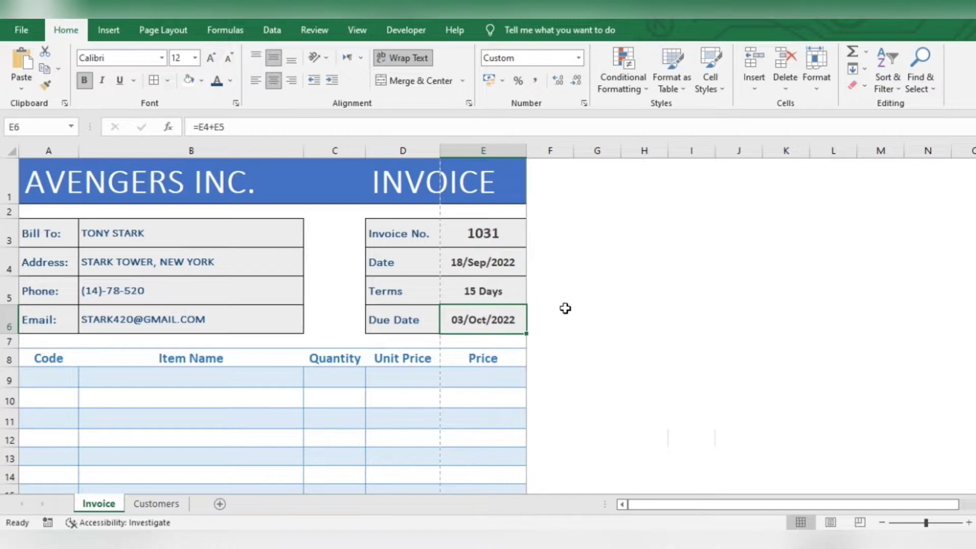
key(Up)
text(30)
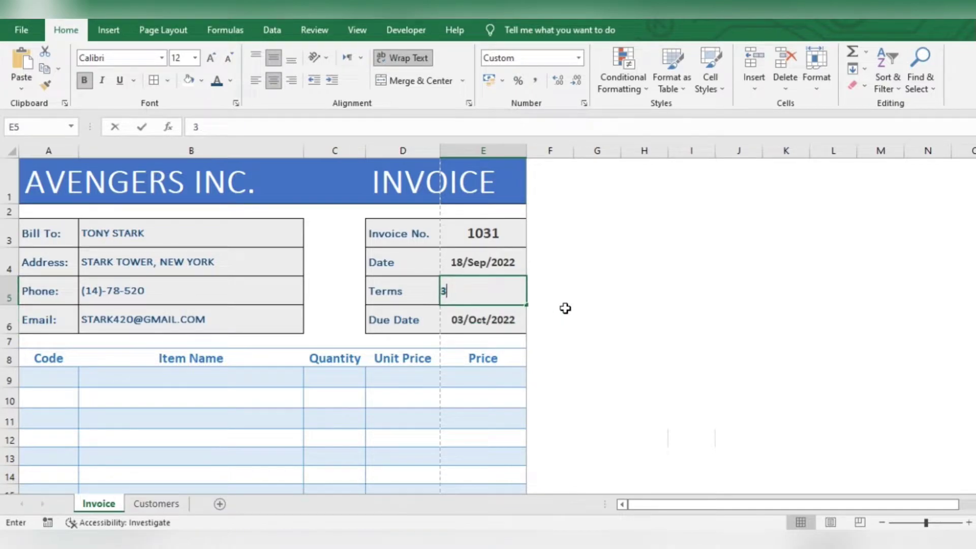
key(Return)
key(Up)
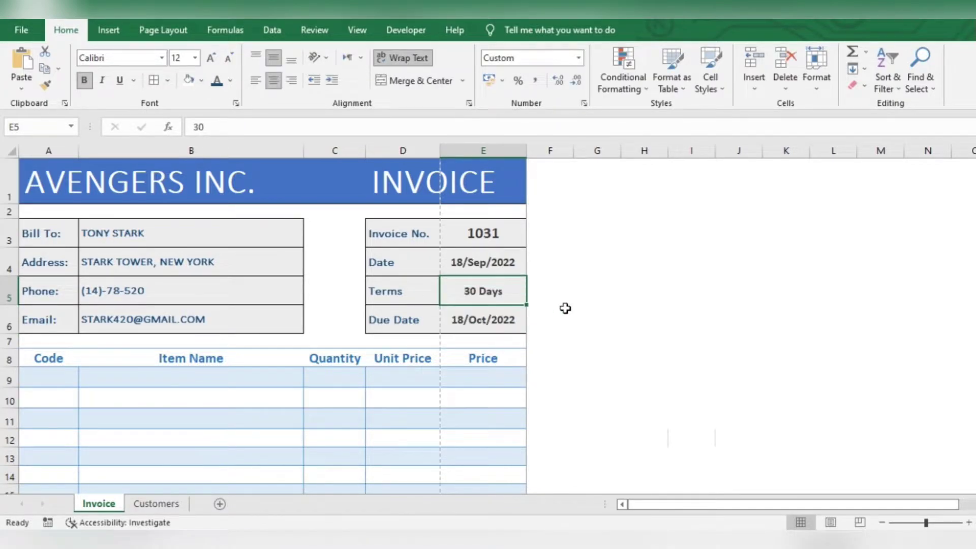
text(65)
key(Return)
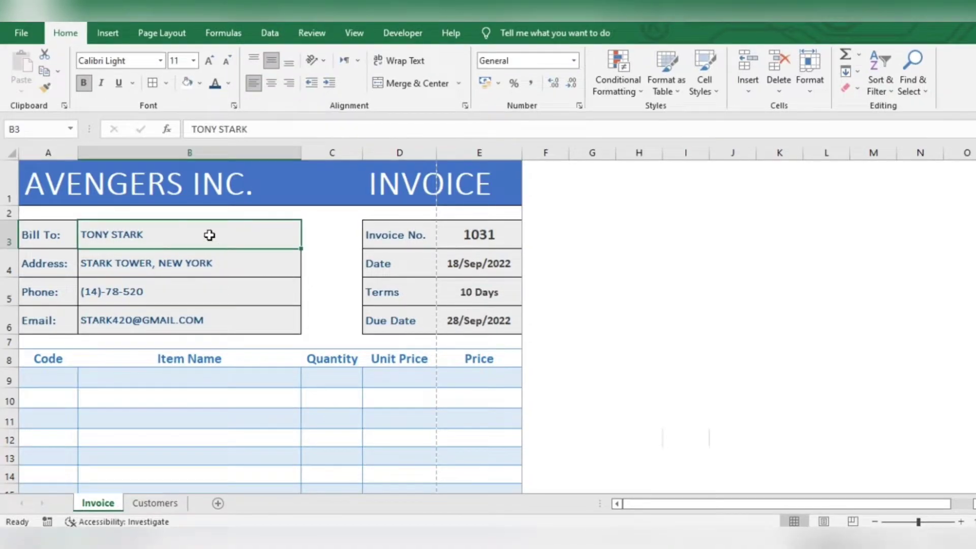
Add a List data validation on B3 sourced from Customers!$A$3:$A$9
click(270, 34)
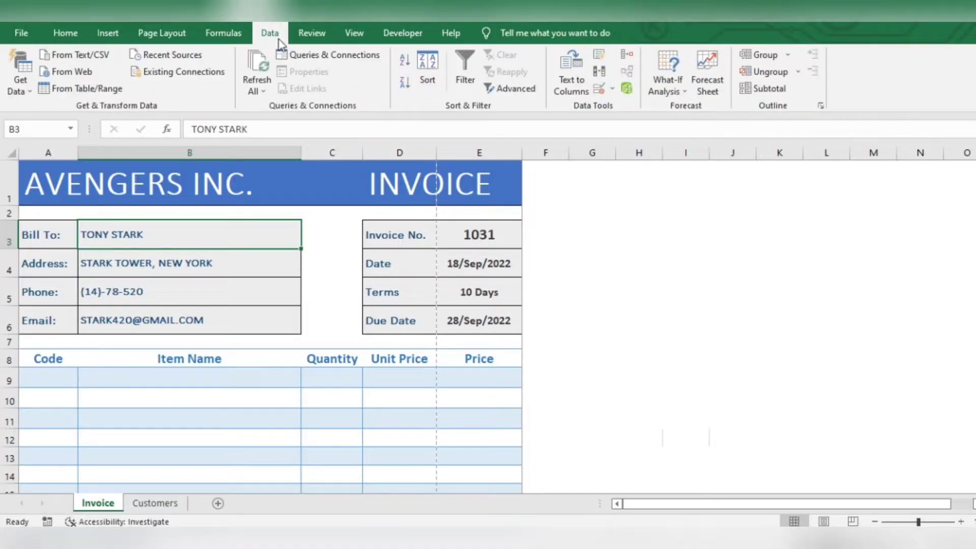
click(599, 89)
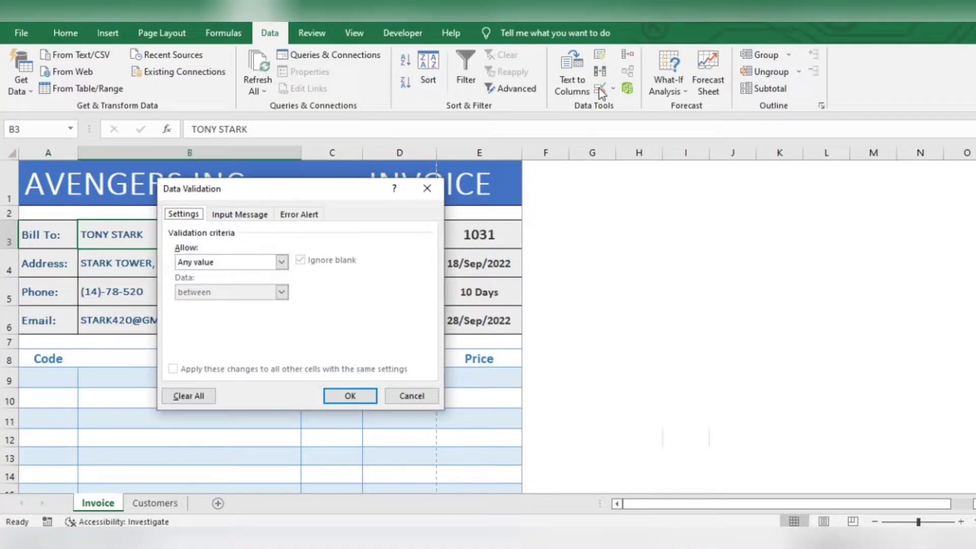
click(281, 261)
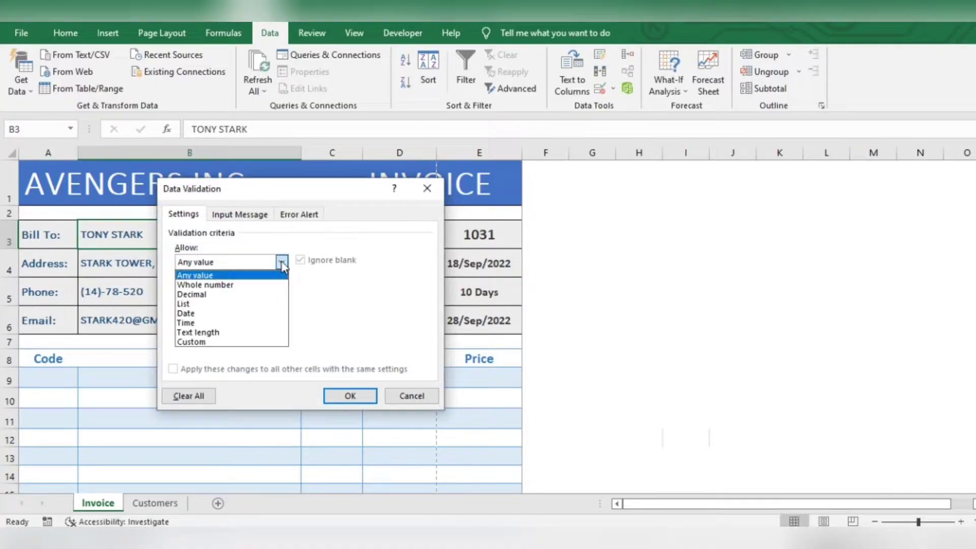
click(240, 304)
click(228, 321)
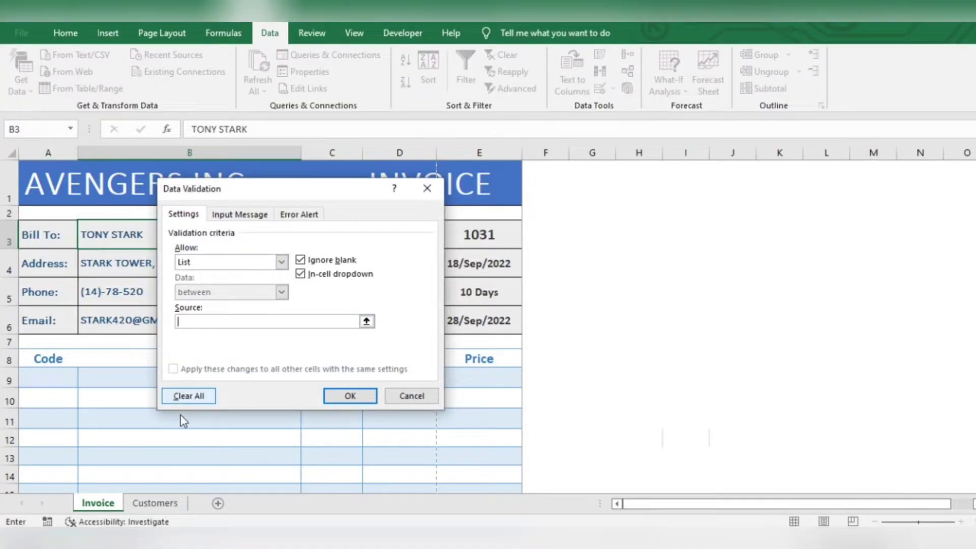
click(155, 503)
drag(113, 248, 112, 437)
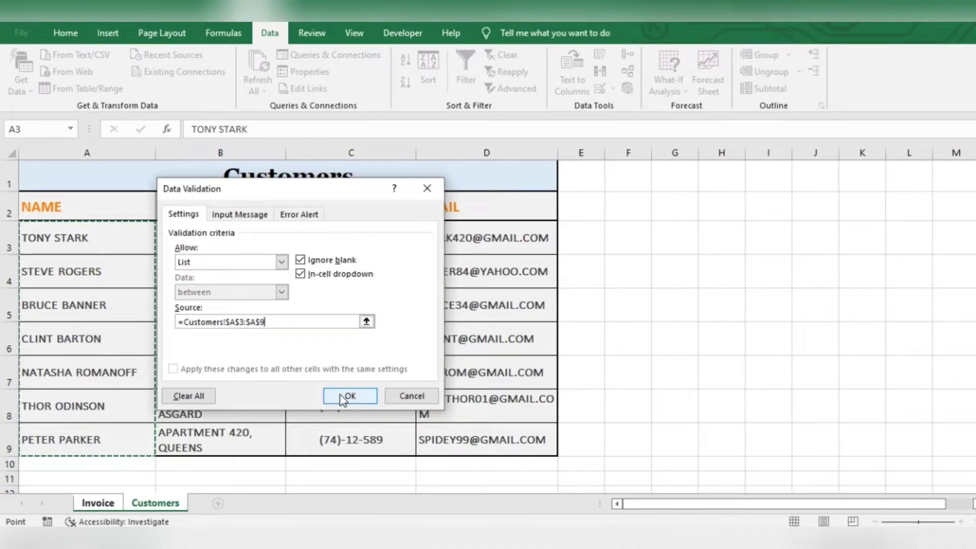
click(349, 397)
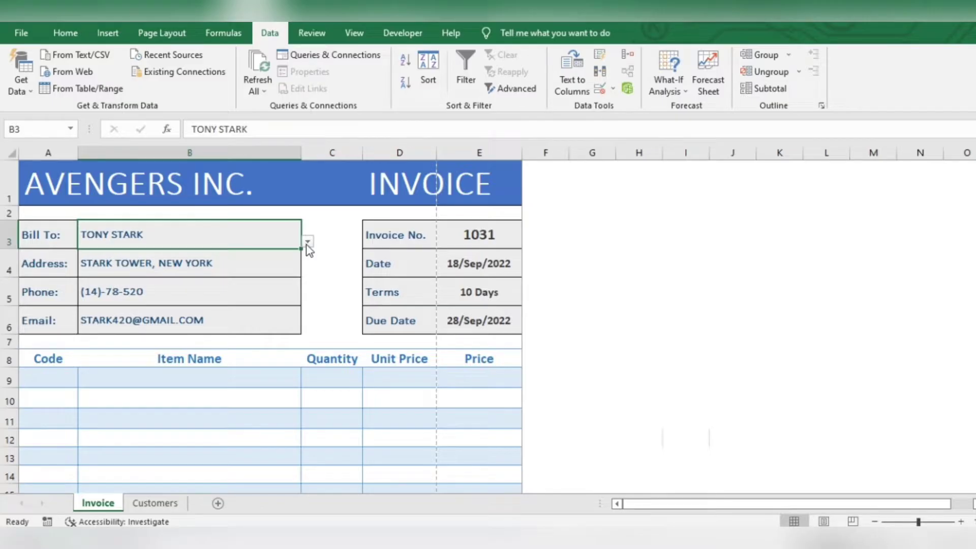
Pick different customers from the new Bill To dropdown to test it
click(308, 242)
click(257, 281)
click(306, 242)
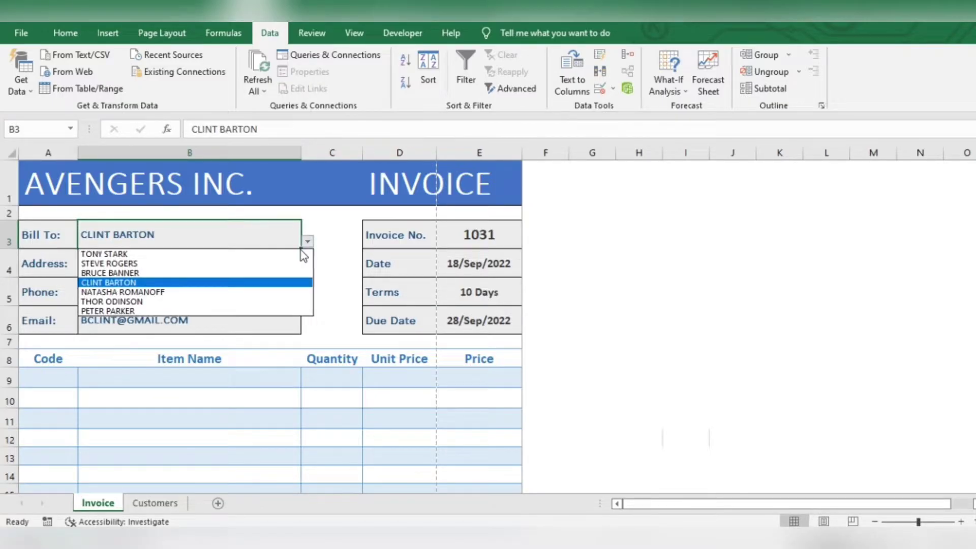
click(250, 301)
click(308, 242)
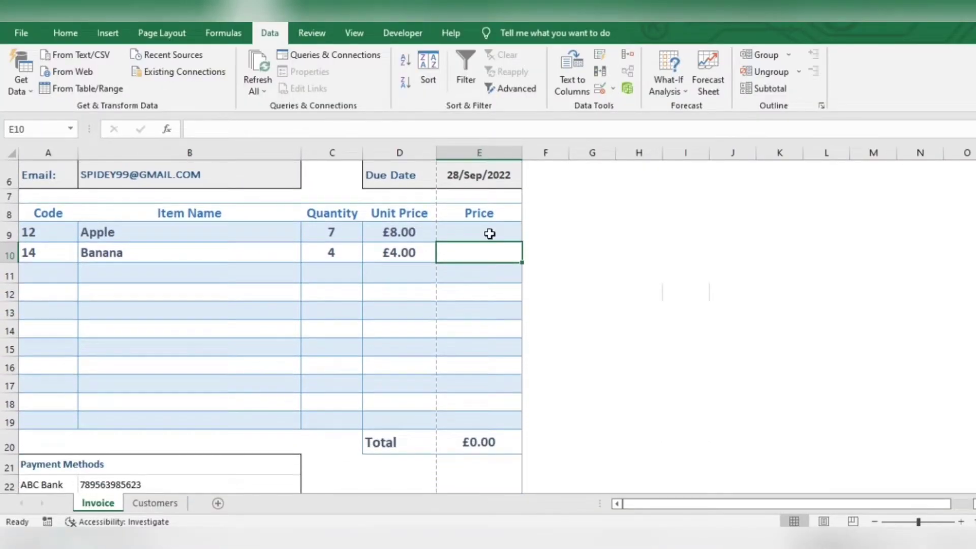
Set Price in E9 to =C9*D9 and fill it down the item rows
click(466, 233)
text(=)
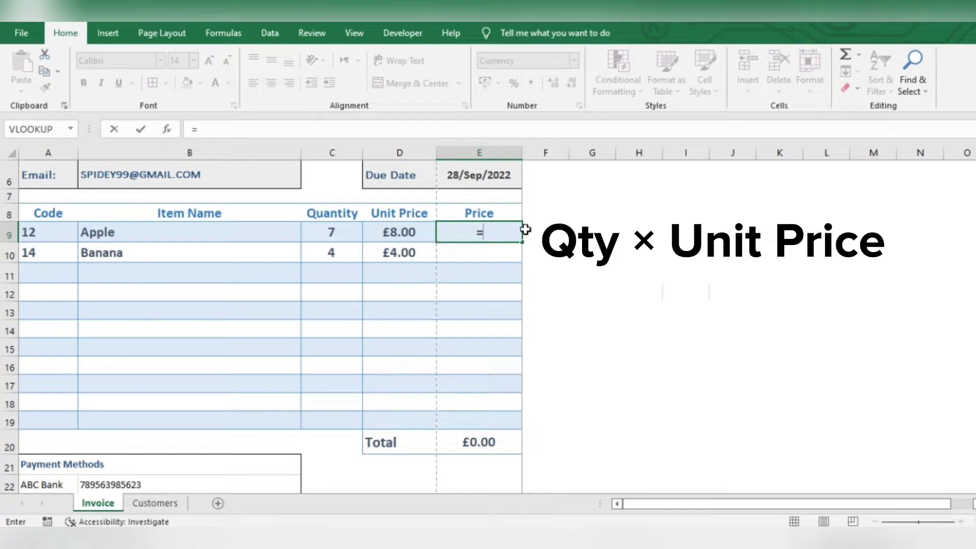
key(Left)
key(Left)
text(*)
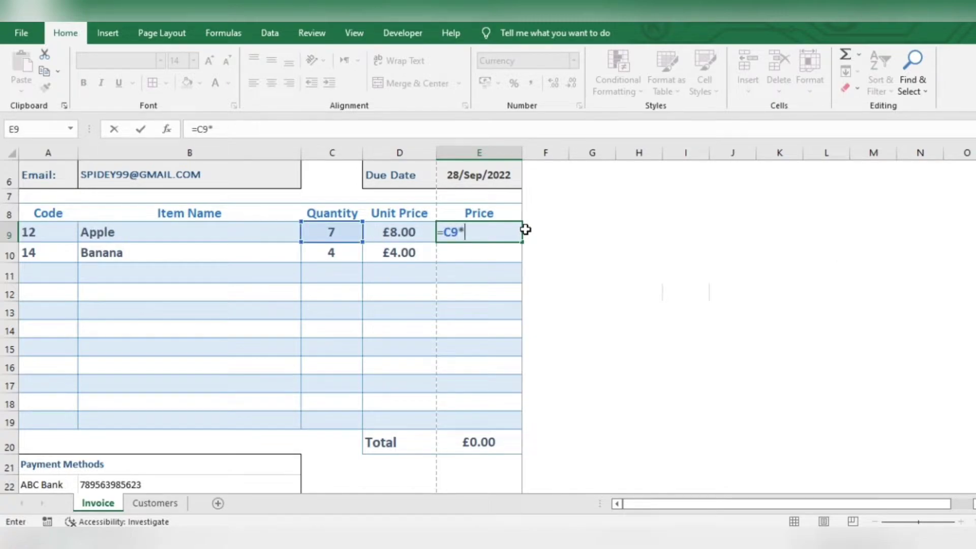
key(Left)
key(Return)
click(496, 273)
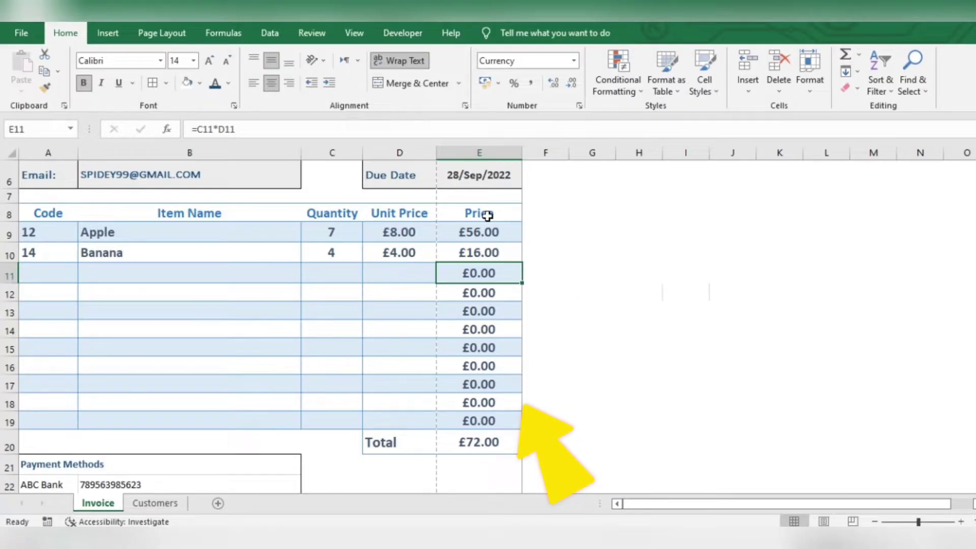
Wrap the price in IF(C9>0,…) to hide zeros and fill it down to row 19
click(467, 231)
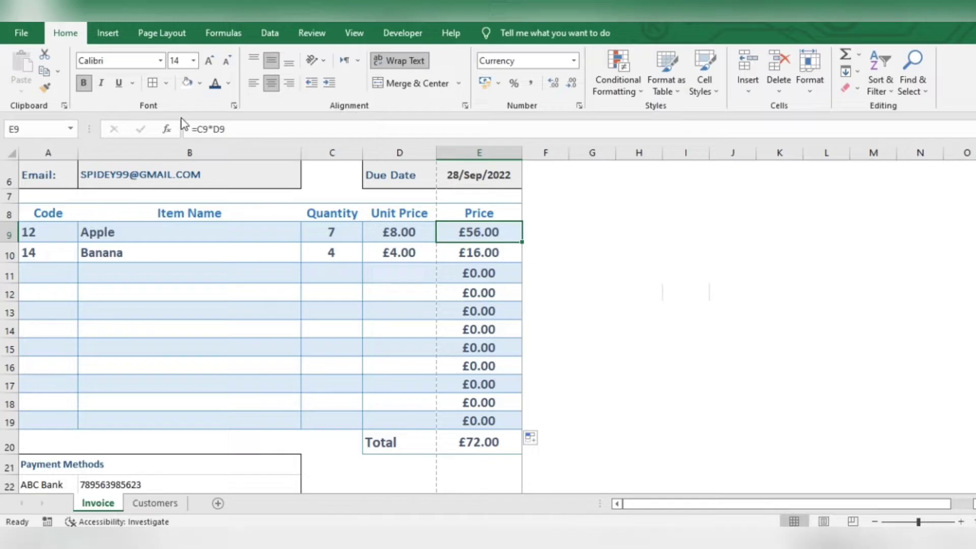
click(196, 129)
text(if()
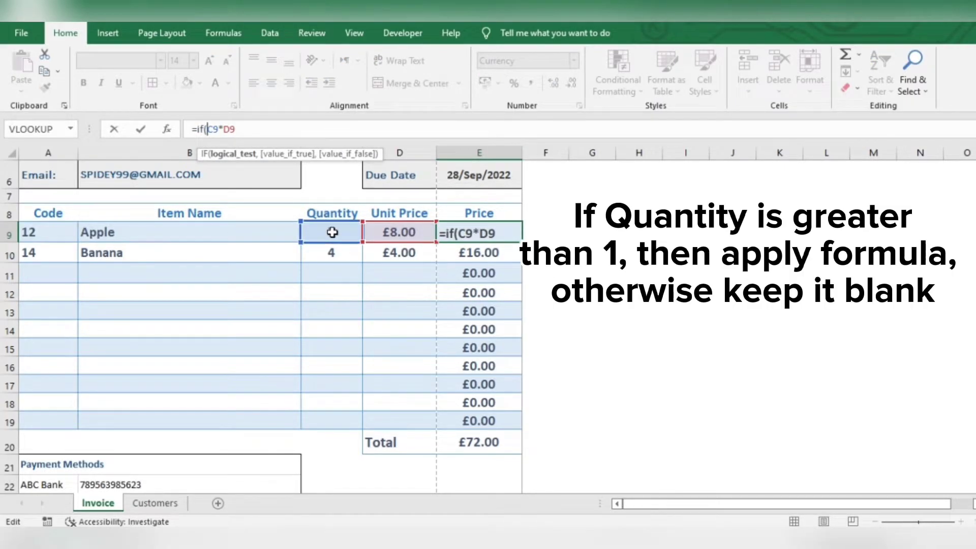
click(332, 232)
text(>0)
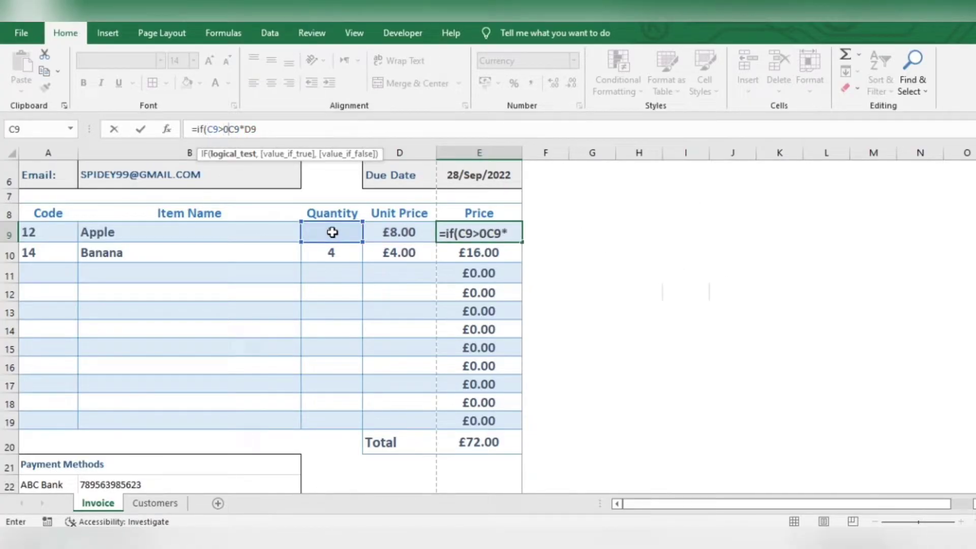
text(,)
click(300, 128)
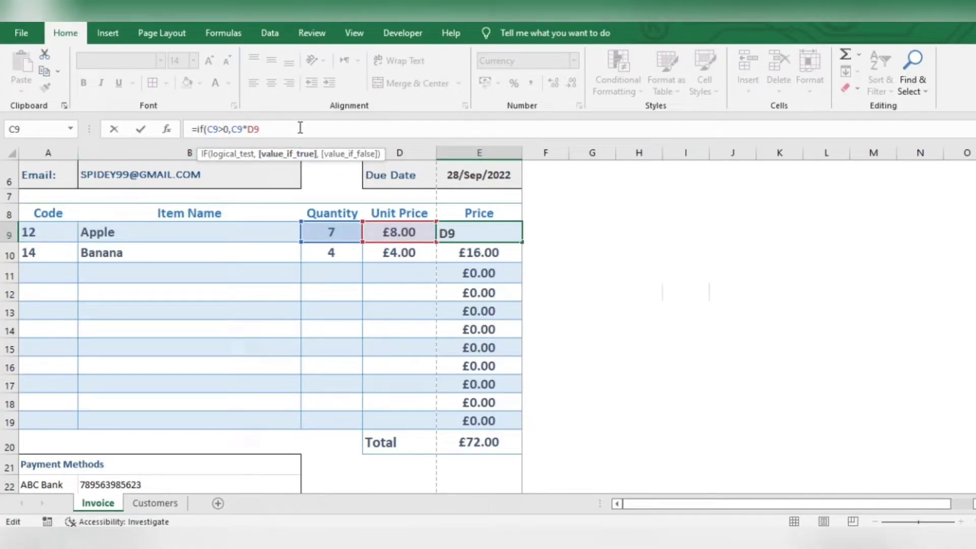
text(,)
text())
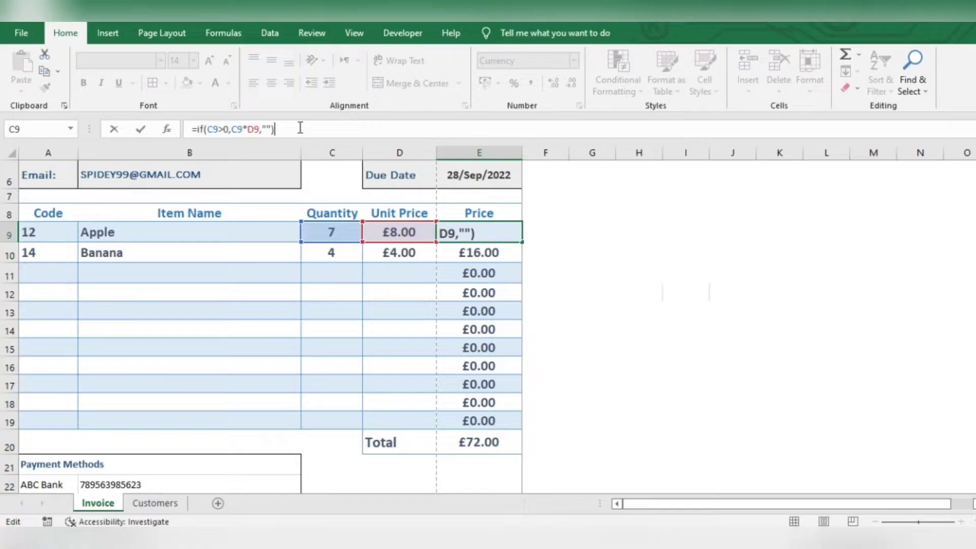
key(Return)
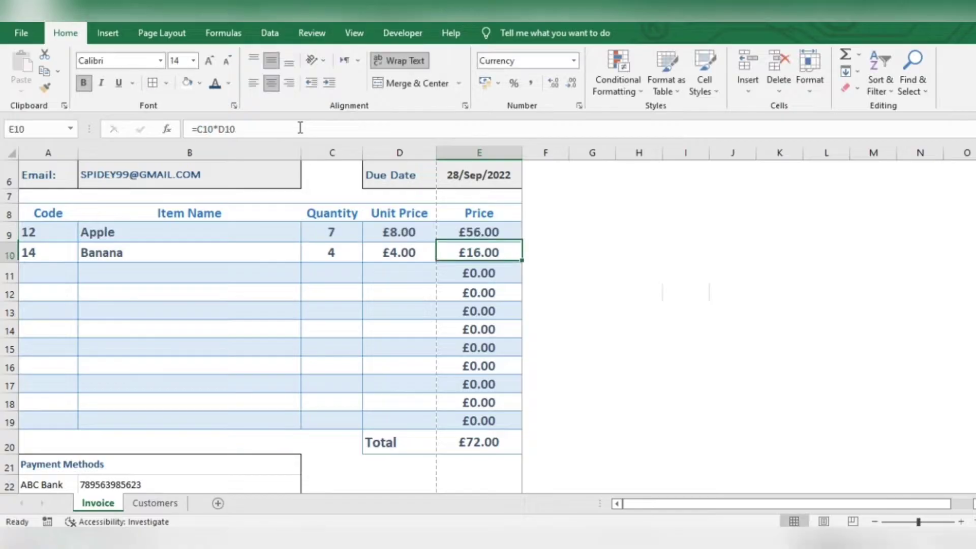
click(464, 222)
drag(522, 242, 522, 421)
Add item line 16, Orange, quantity 9 at unit price 6 on row 11
click(71, 273)
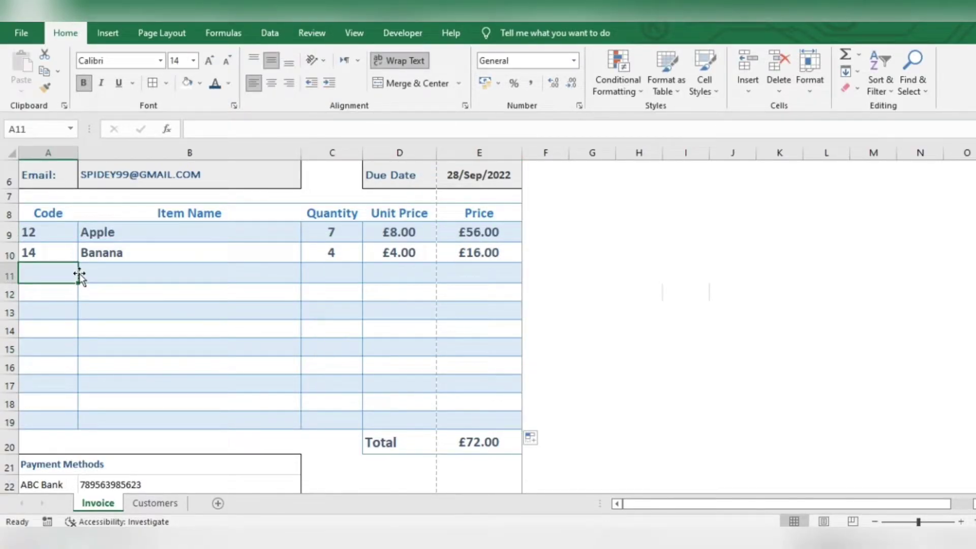
text(16)
key(Tab)
text(Orange)
key(Tab)
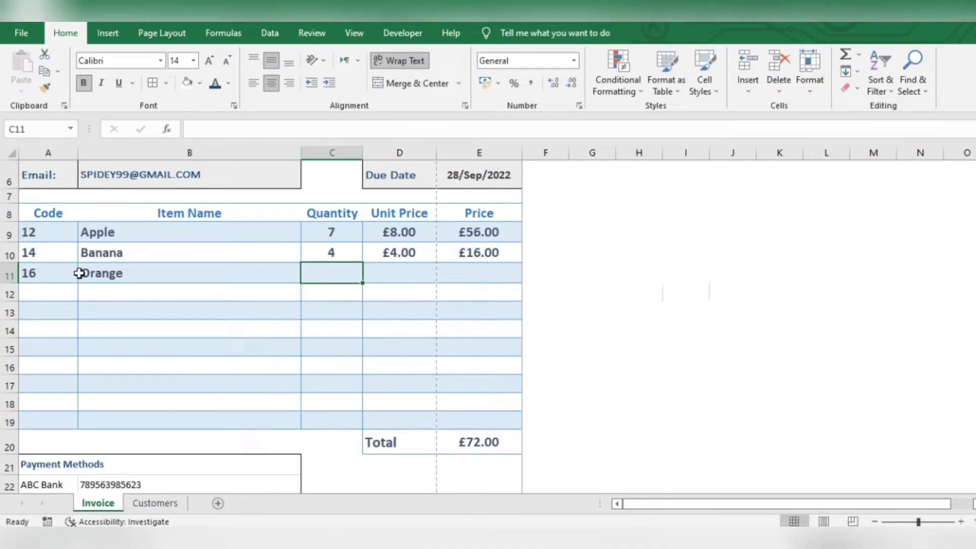
text(9)
key(Tab)
text(6)
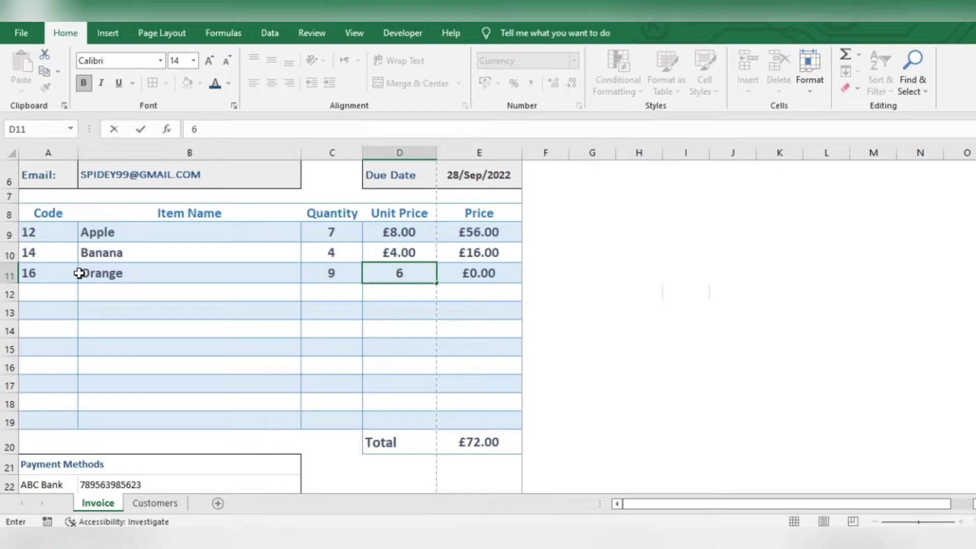
key(Tab)
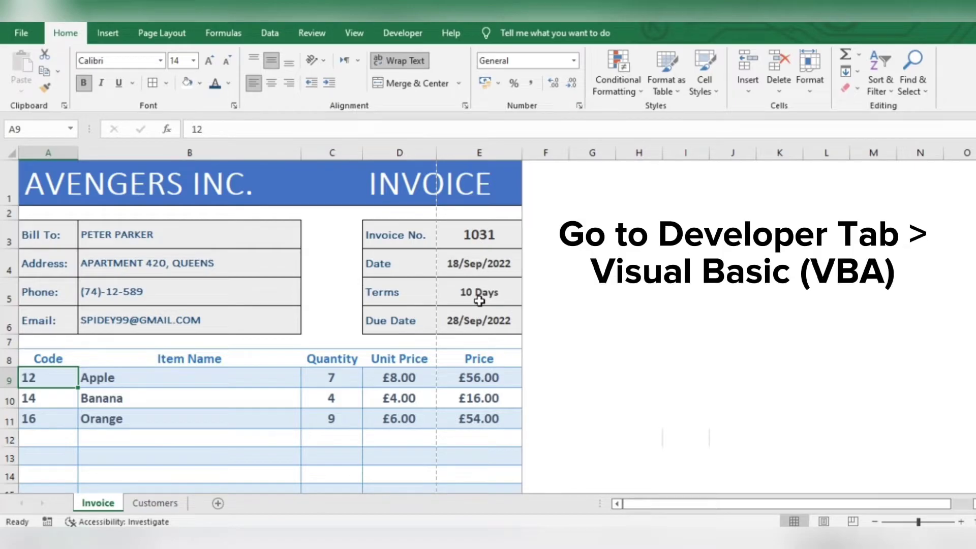
Paste the SaveAsPDF macro code into the sheet's VBA module
click(402, 32)
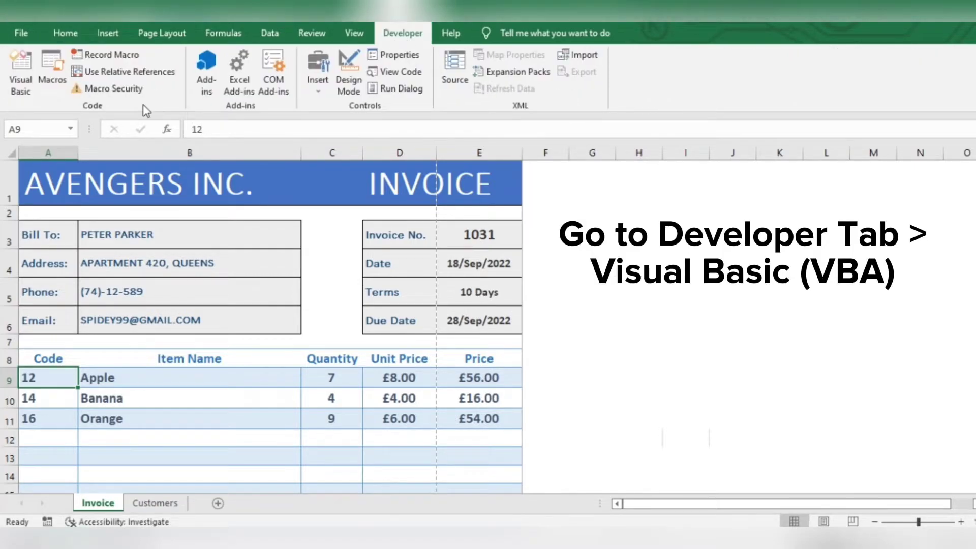
click(20, 71)
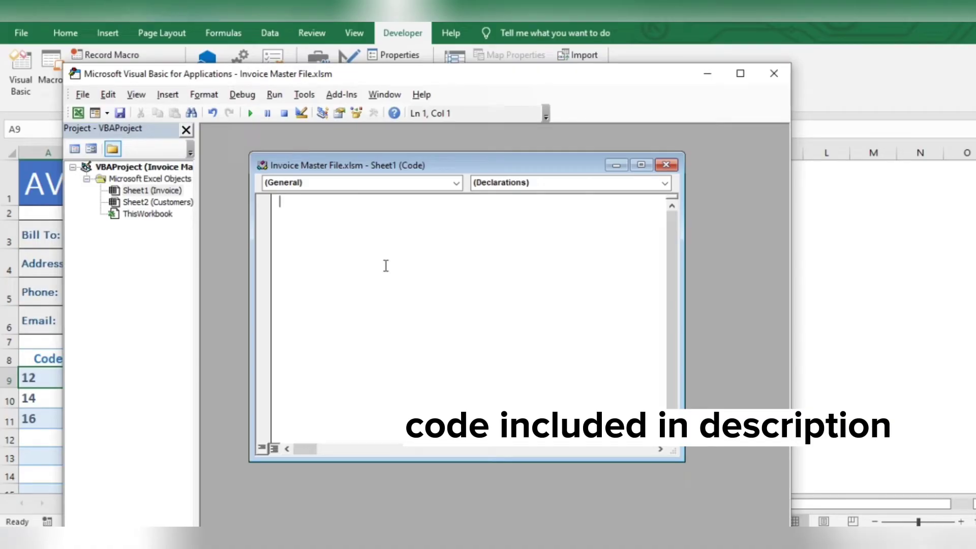
key(ctrl+v)
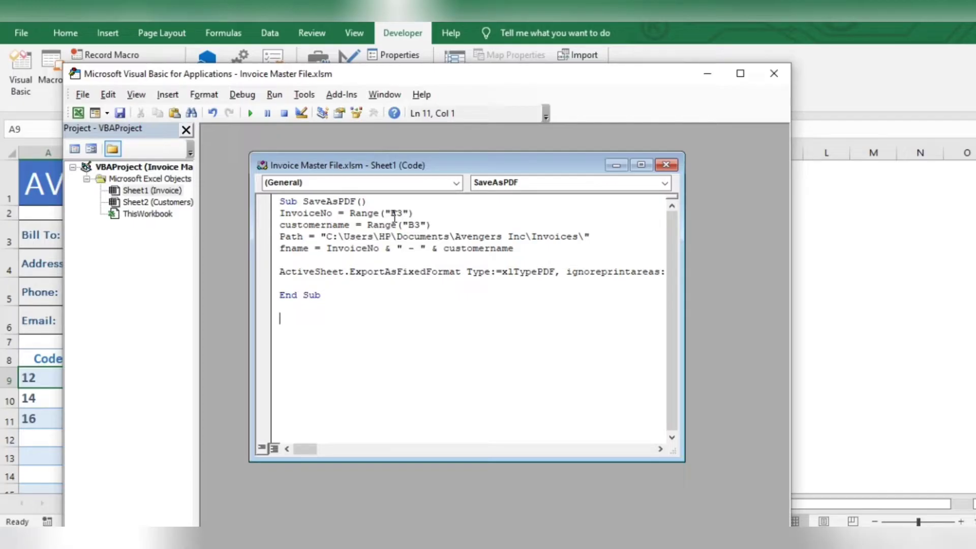
Verify the macro's E3 invoice number and B3 customer references match the sheet
drag(391, 214, 404, 215)
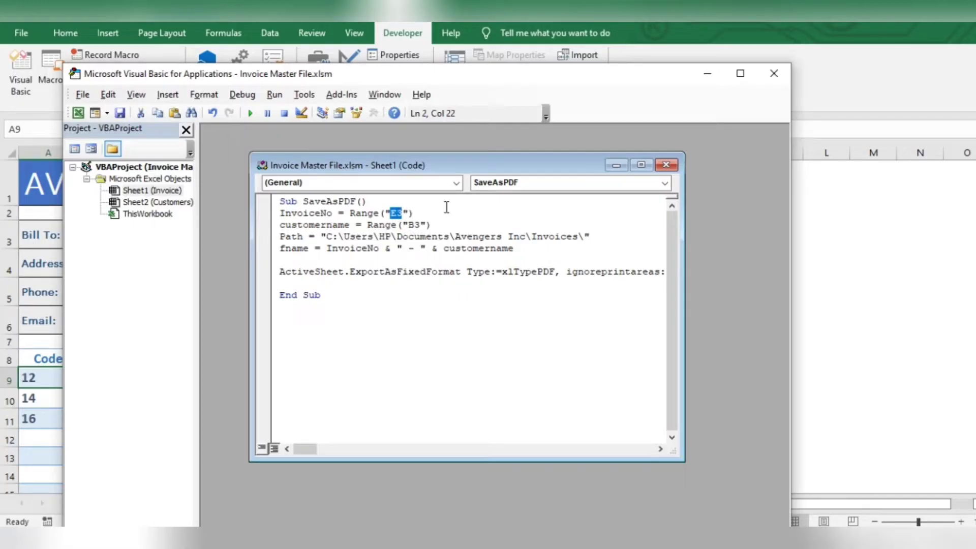
key(alt+F11)
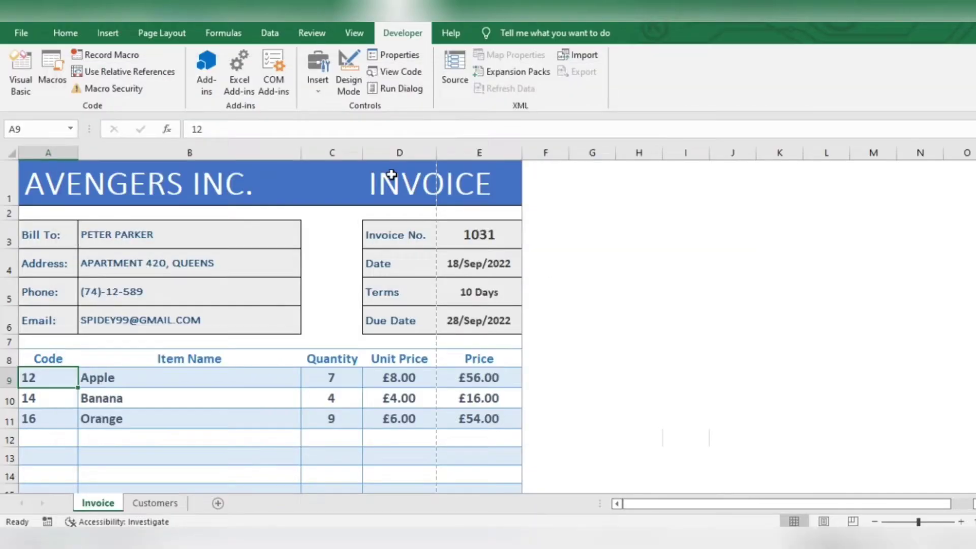
click(498, 234)
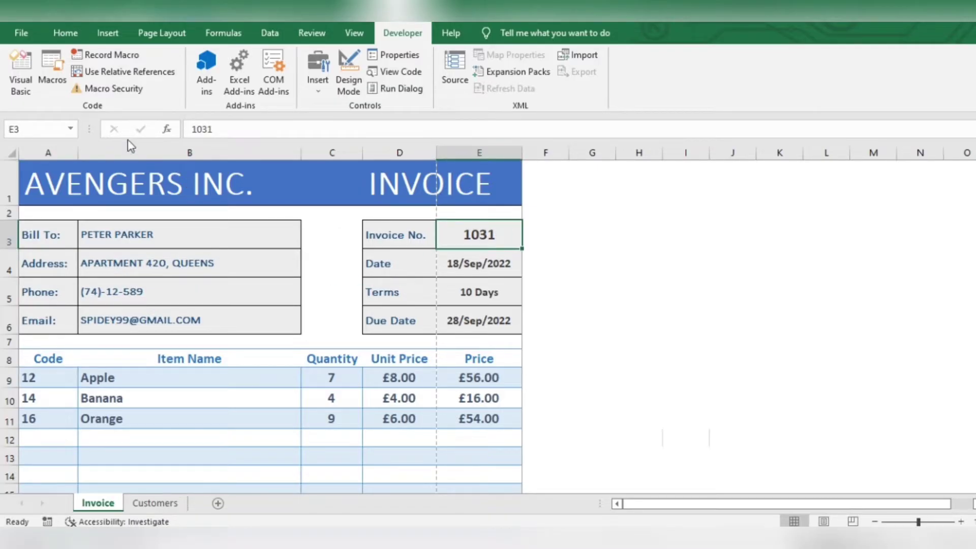
click(43, 129)
key(alt+Tab)
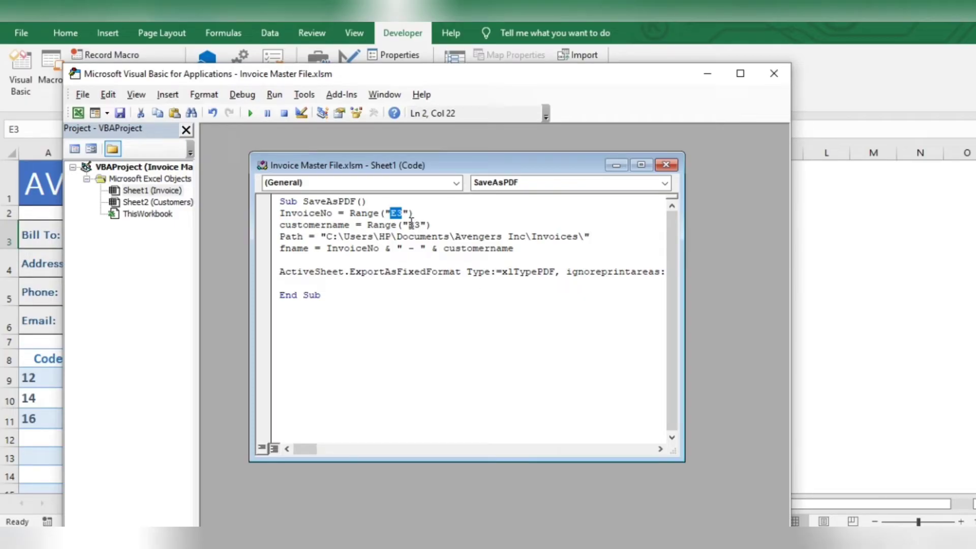
double_click(413, 225)
key(alt+Tab)
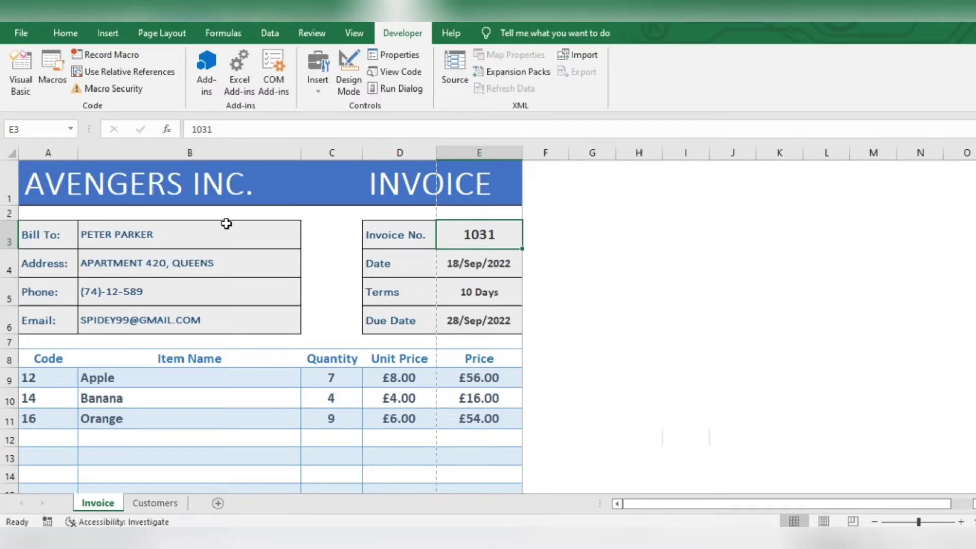
click(129, 241)
click(25, 132)
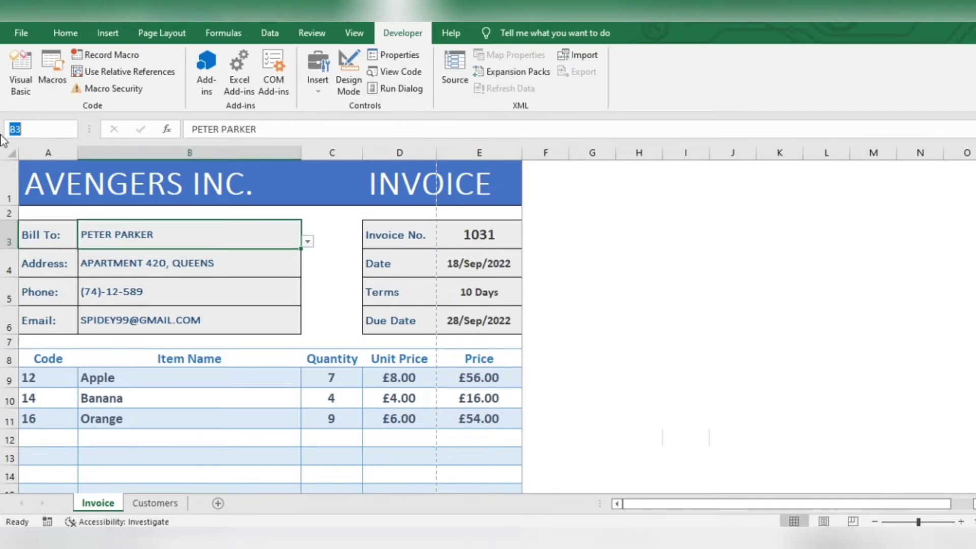
click(361, 290)
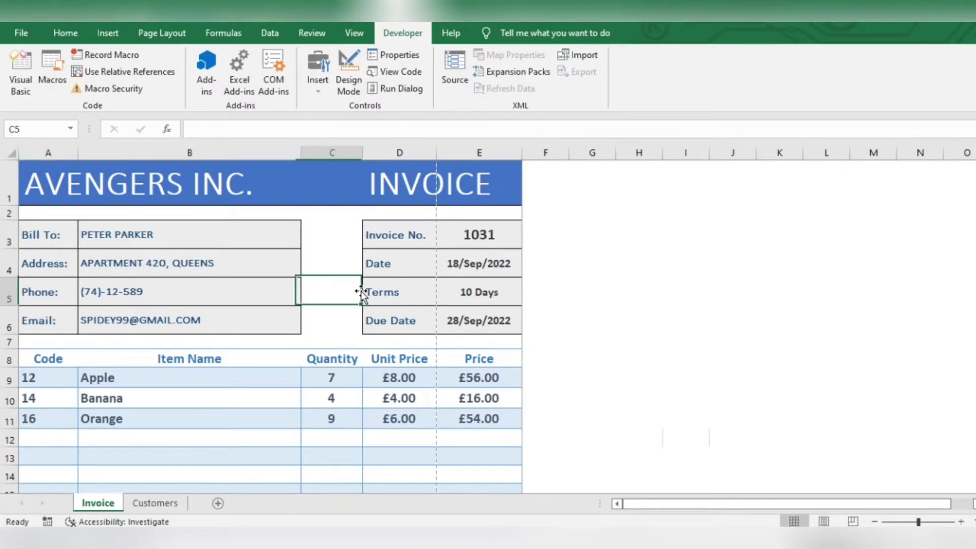
key(alt+Tab)
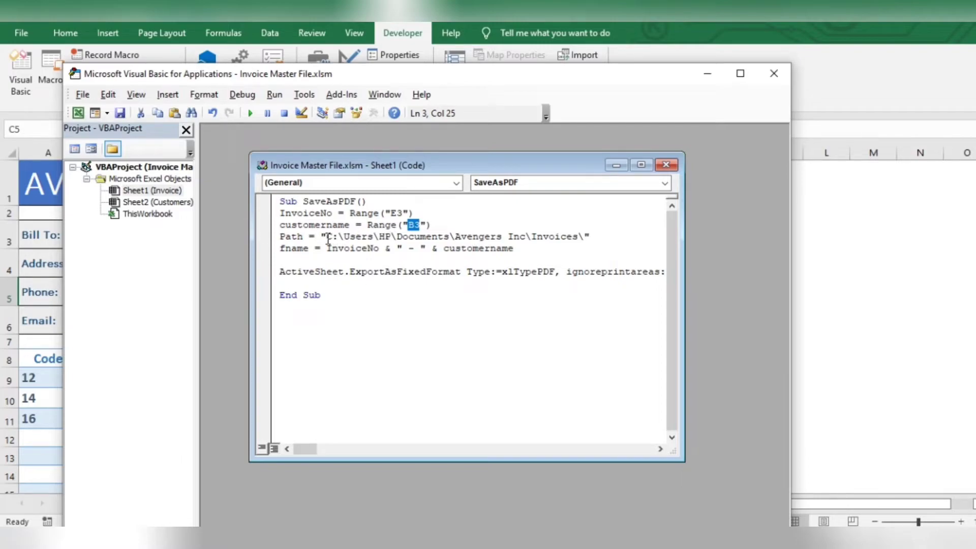
Delete the macro's old Path string and copy the Invoices folder location from its Properties
drag(327, 238, 586, 238)
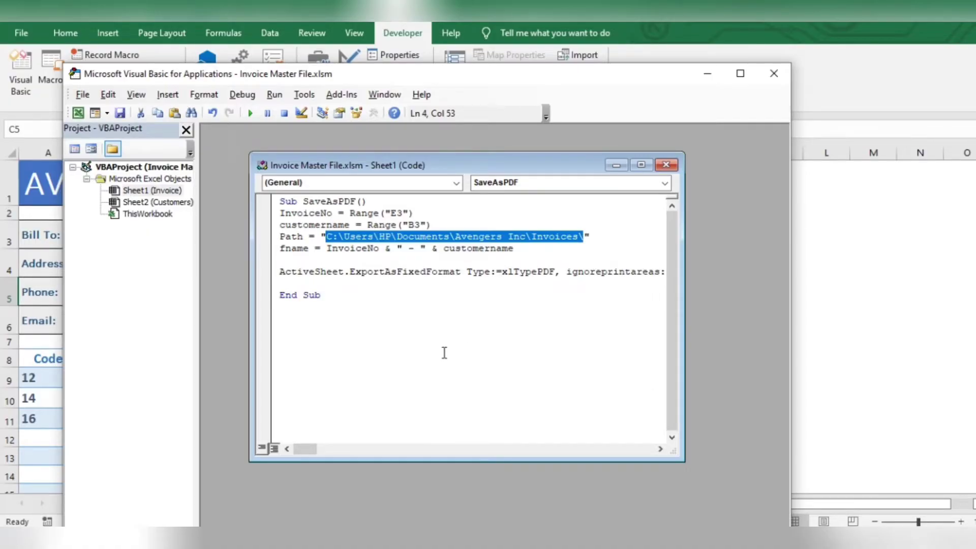
key(Delete)
key(alt+Tab)
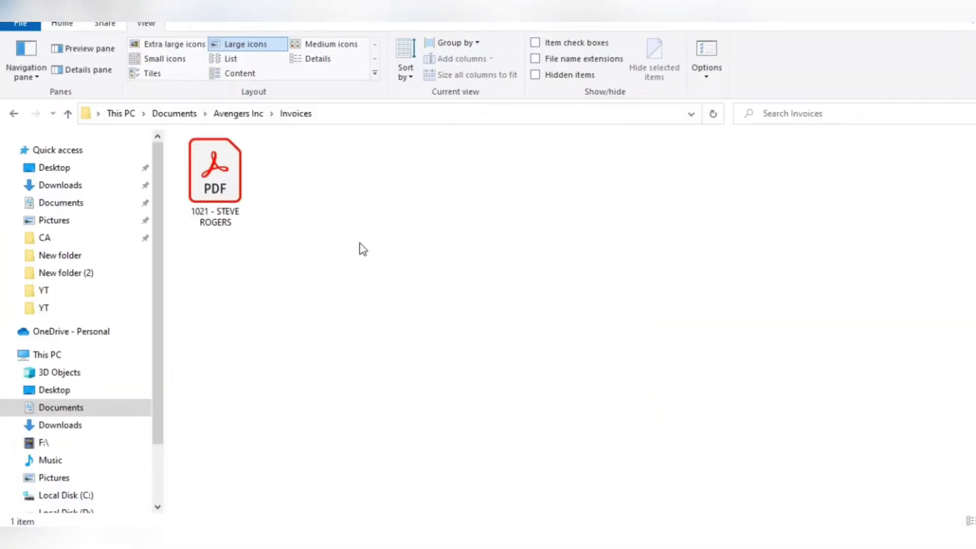
right_click(349, 239)
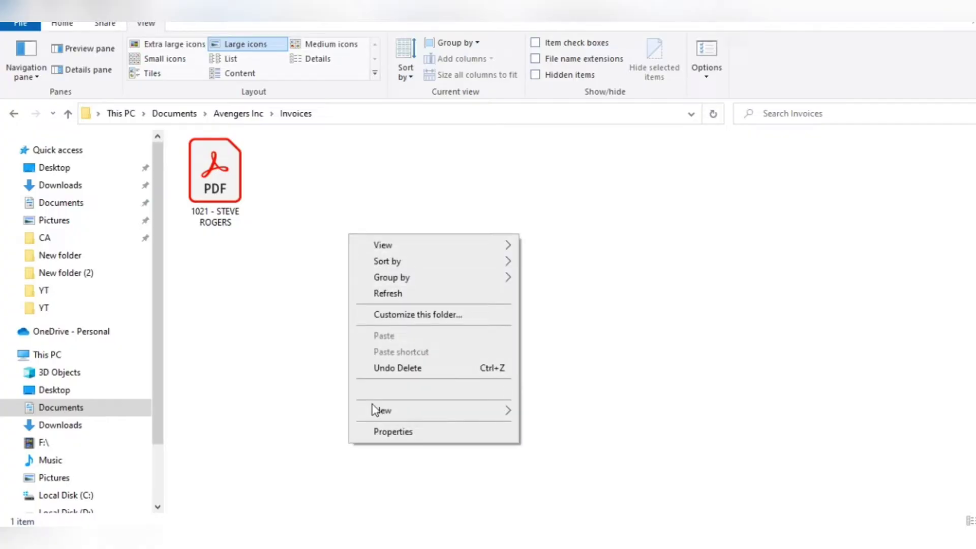
click(381, 432)
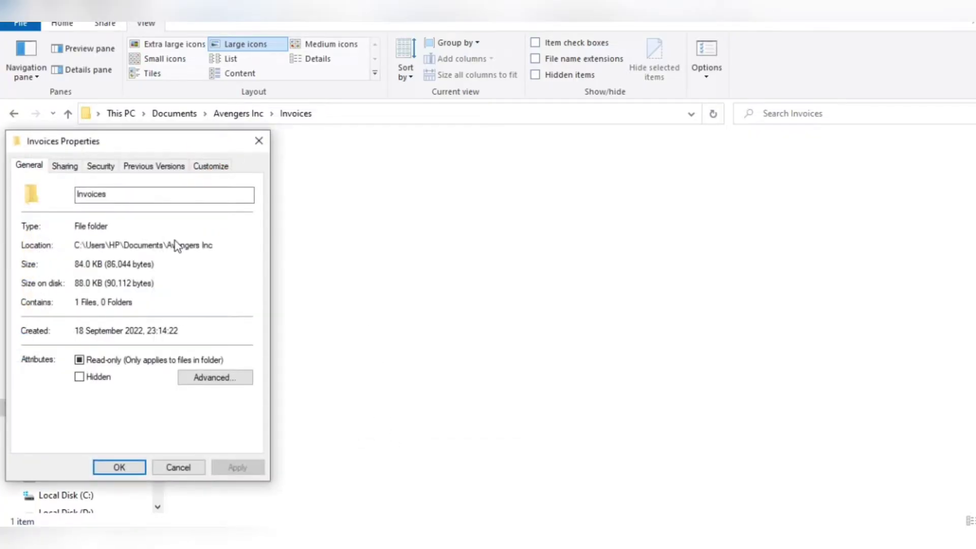
drag(222, 244, 63, 249)
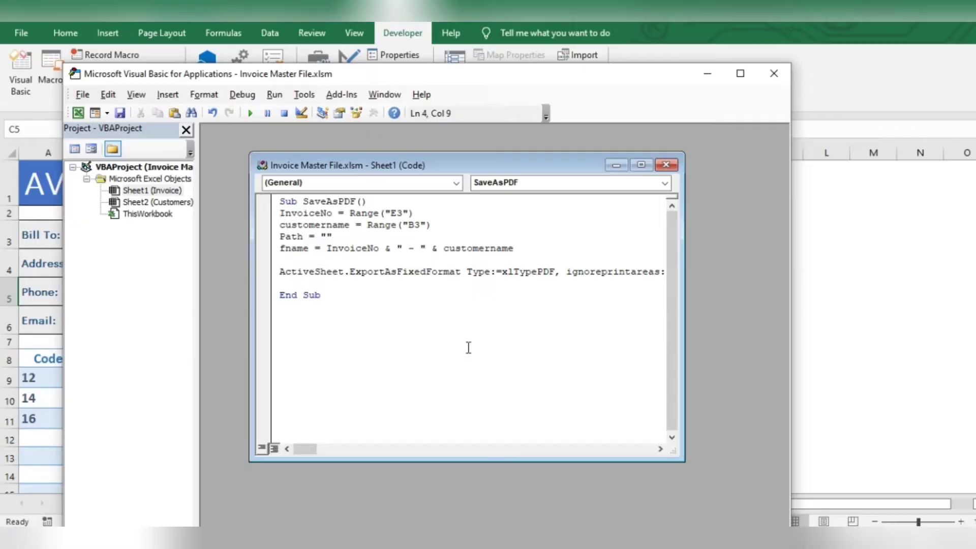
Set the Path to the copied Avengers Inc\Invoices folder plus a trailing backslash, then close the VBA editor
text(C:\Users\HP\Documents\Avengers Inc)
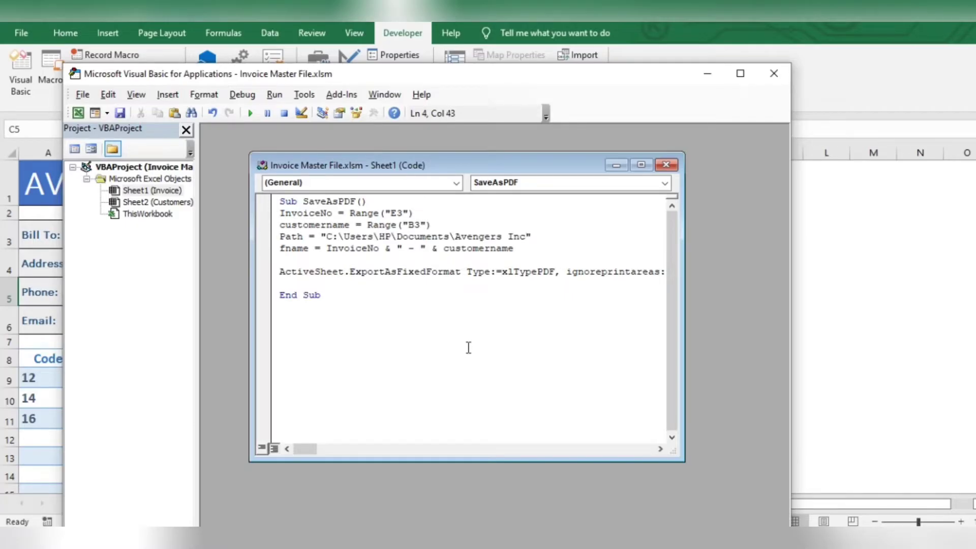
text(\Invoices\)
click(773, 74)
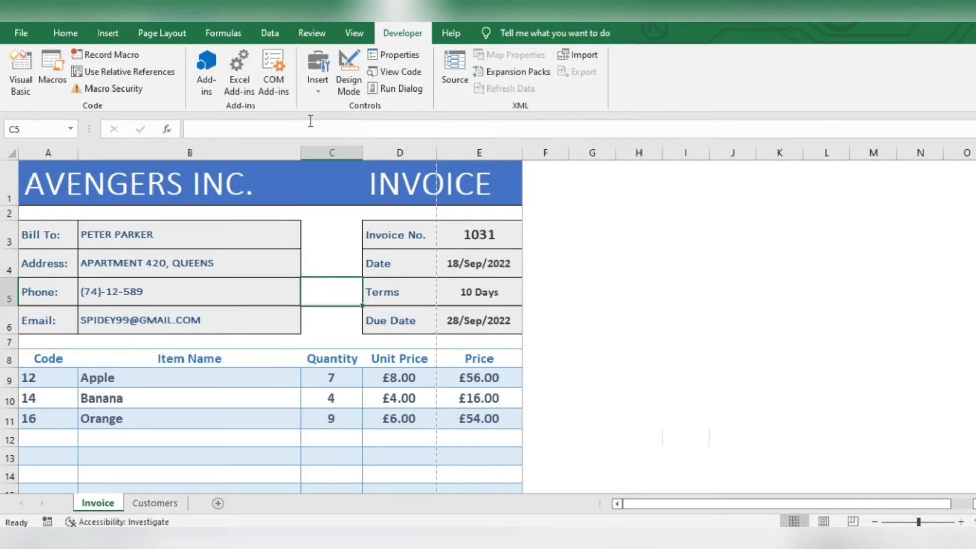
click(325, 91)
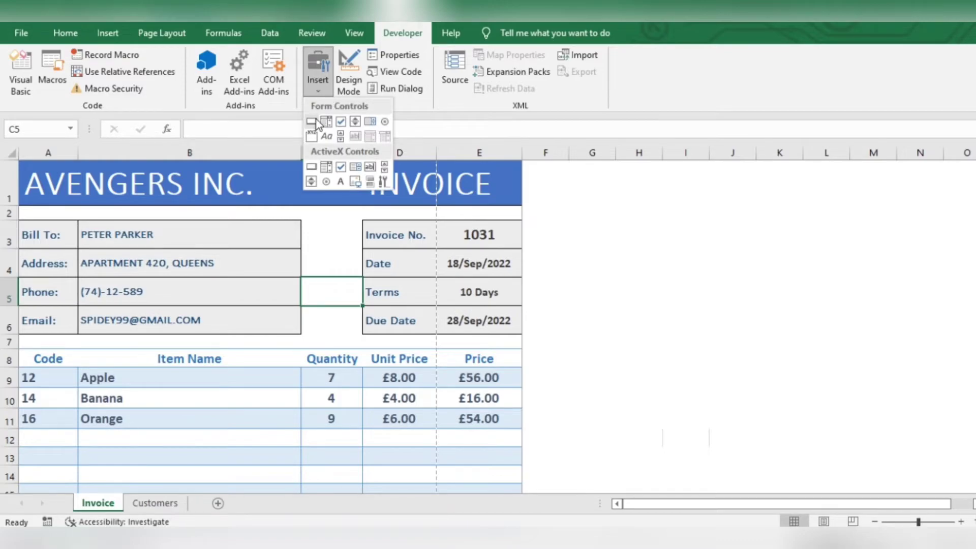
Draw a Form Controls button at F3:H5, assign it Sheet1.SaveAsPDF, and begin editing its label
click(312, 122)
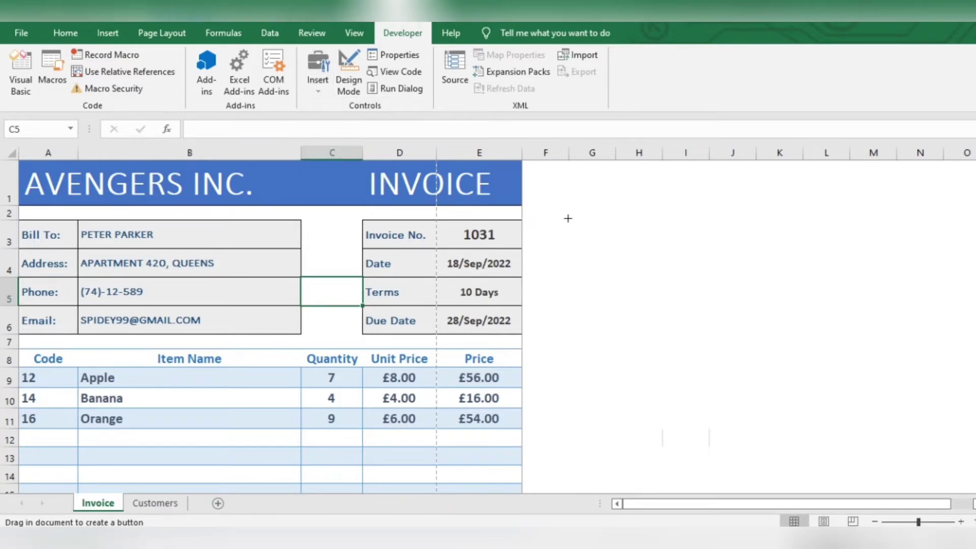
drag(568, 218, 756, 294)
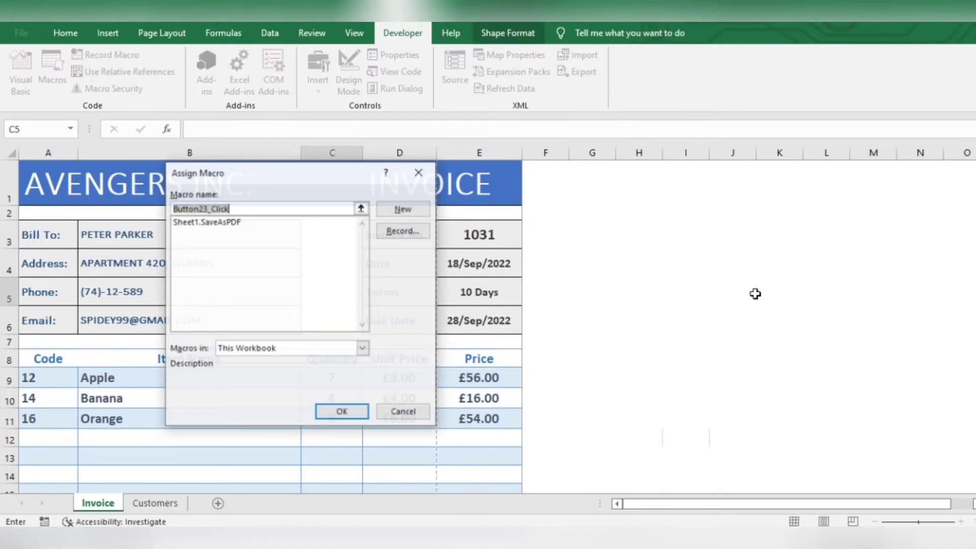
click(223, 222)
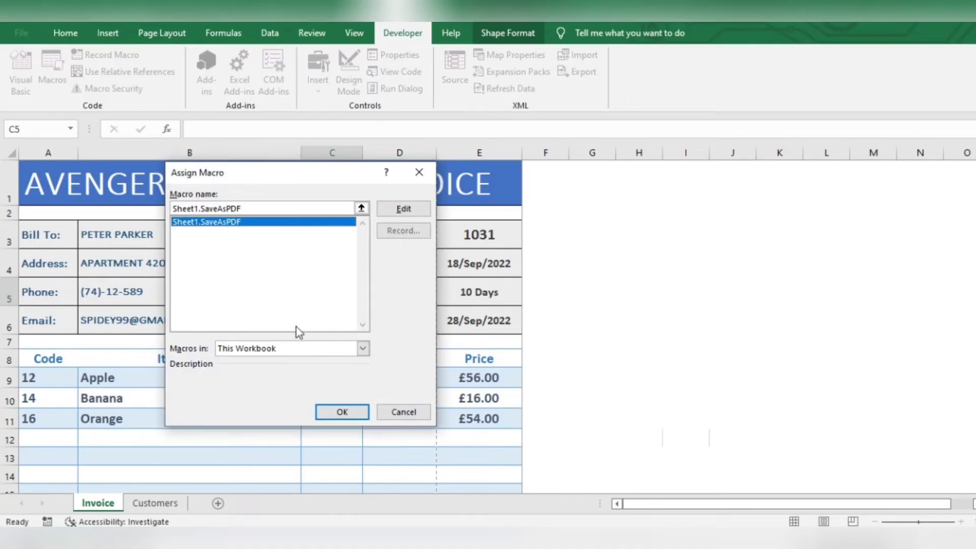
click(326, 412)
click(687, 341)
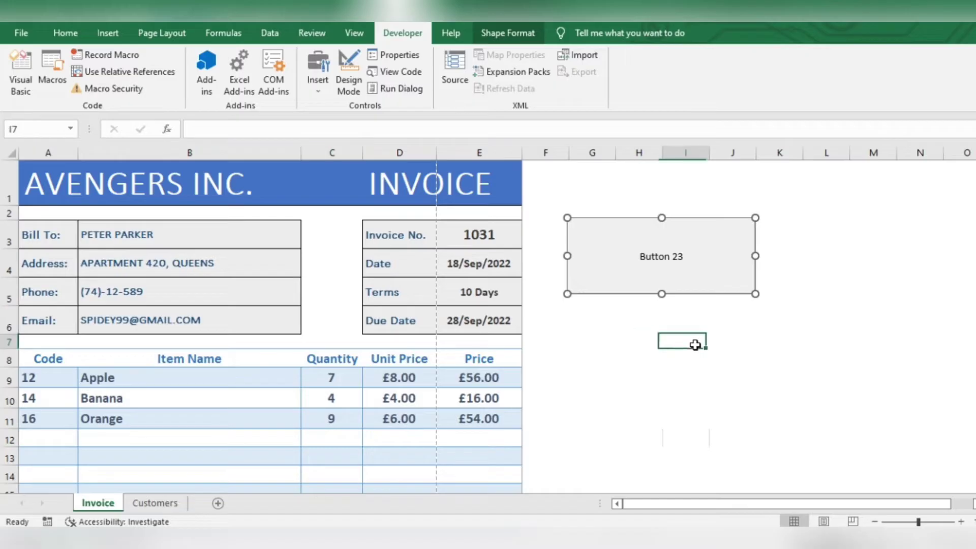
right_click(653, 271)
click(674, 335)
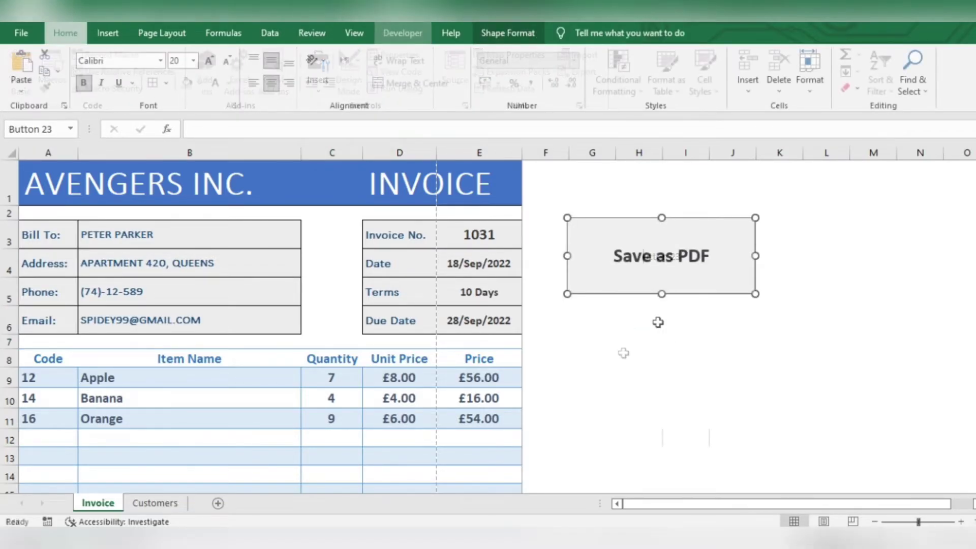
Label the button 'Save as PDF', fit the sheet on one page, and open the exported invoice 1031 PDF
click(624, 353)
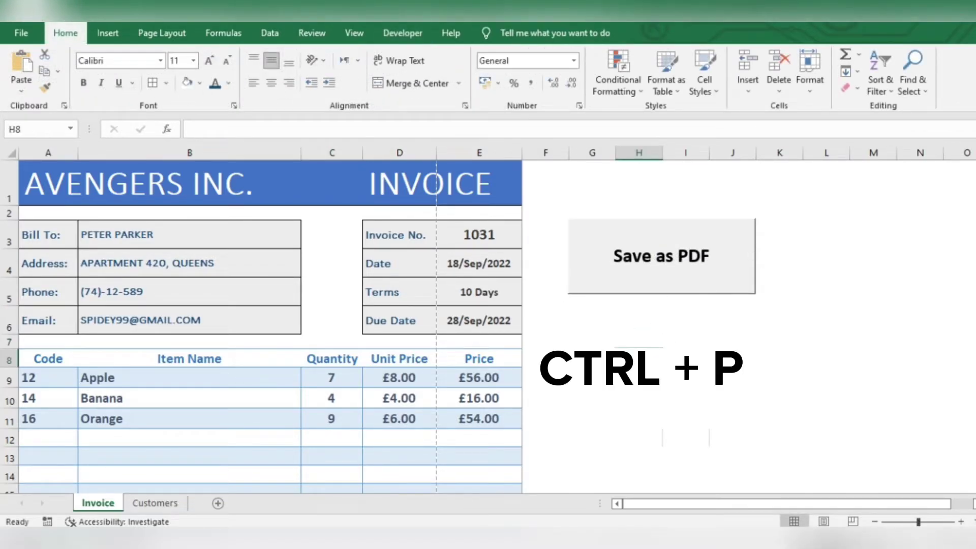
key(ctrl+p)
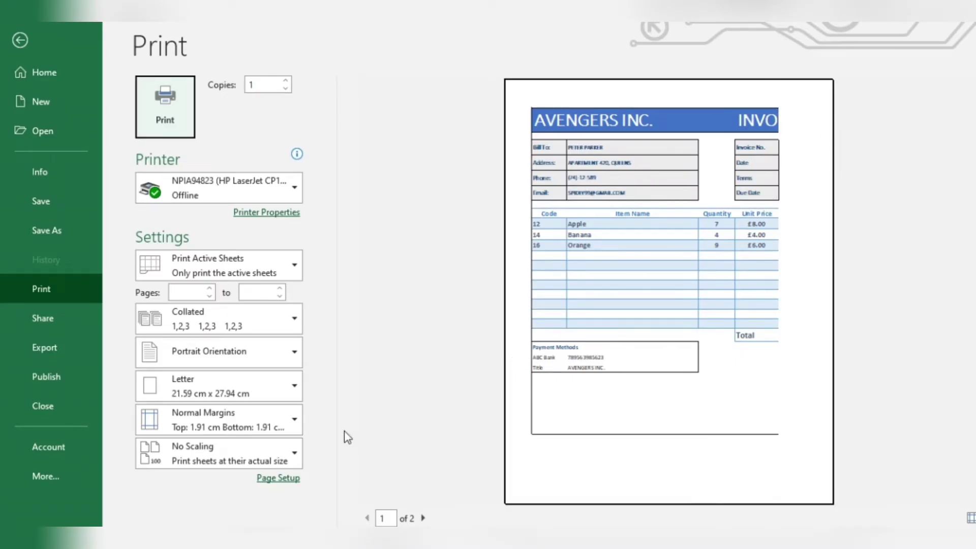
click(288, 447)
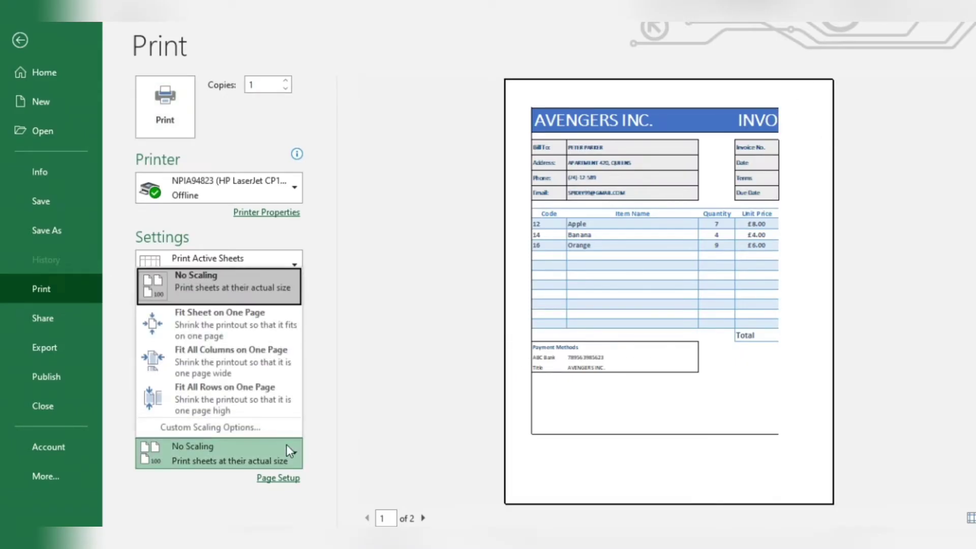
click(242, 313)
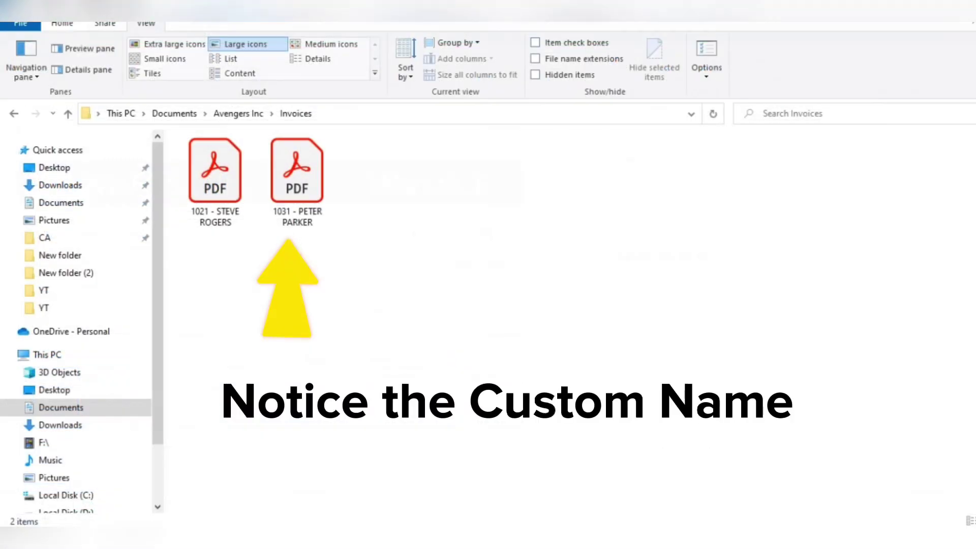
double_click(300, 183)
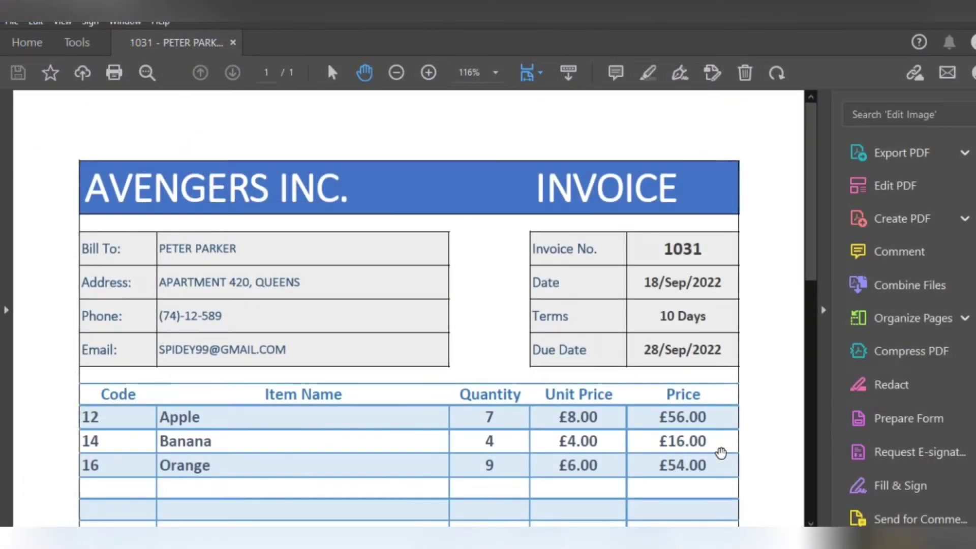
Scroll through the invoice 1031 PDF down to the Total and Payment Methods
scroll(721, 453, down, 6)
scroll(720, 452, down, 3)
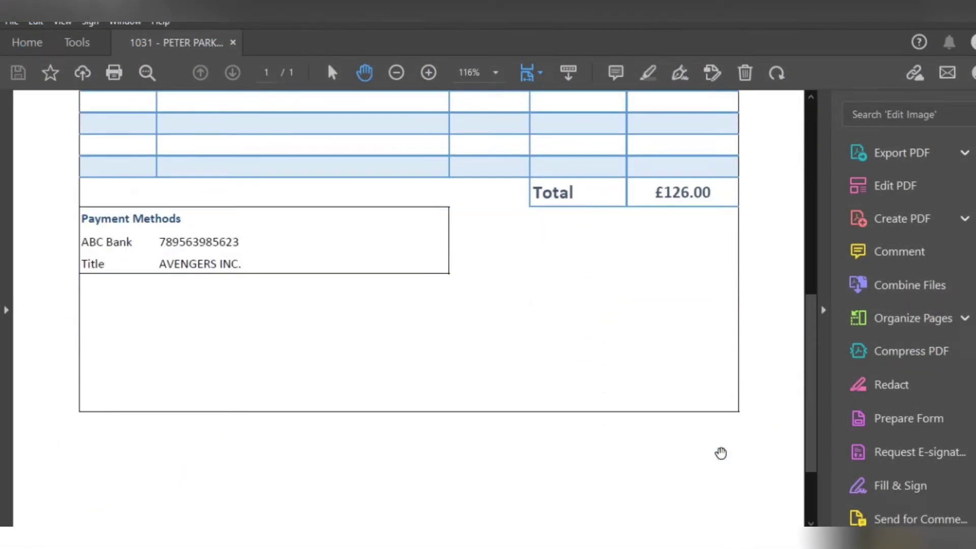
scroll(721, 452, up, 9)
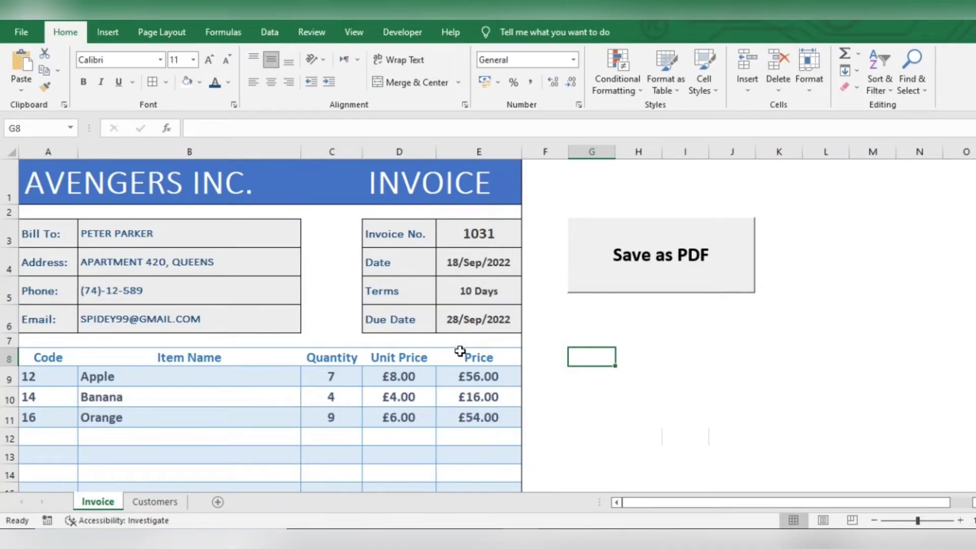
In the Visual Basic editor, paste the CreateNewInvoice Sub above SaveAsPDF and review its cell-clearing line
click(402, 33)
click(21, 73)
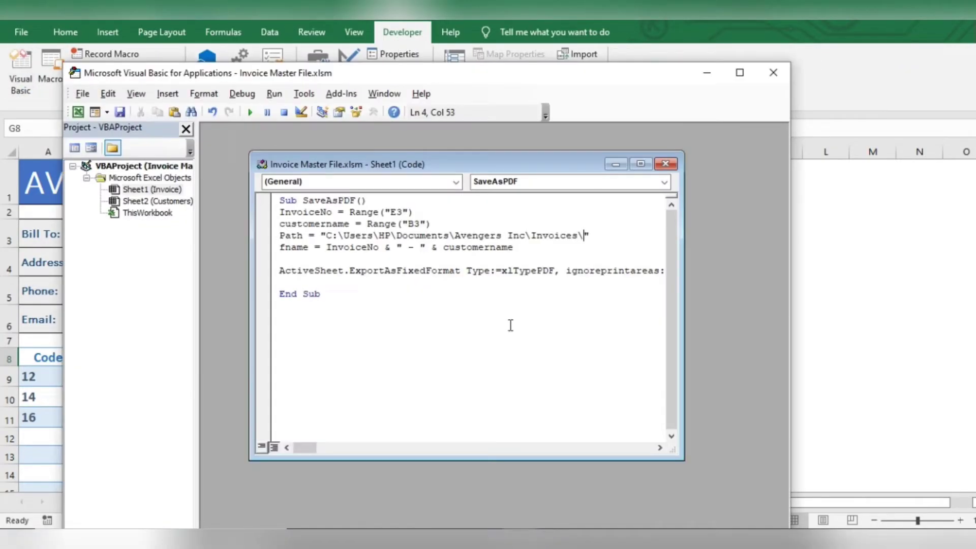
key(ctrl+Home)
key(Return)
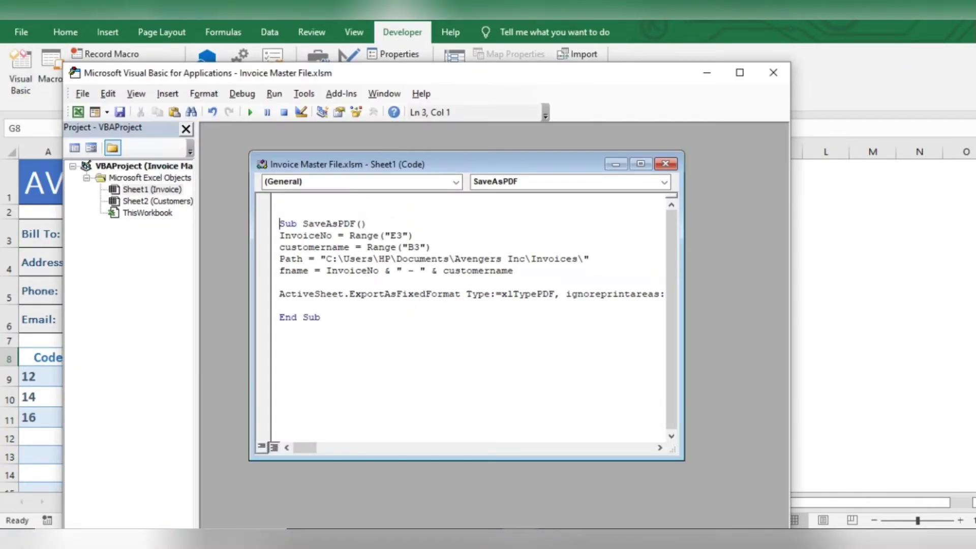
key(Up)
text(Sub CreateNewInvoice() invoiceno = Range("E3") Range("b3,a9:d19,e5").ClearContents MsgBox "Your Next Invoice No. is " & invoiceno + 1 Range("E3") = invoiceno + 1 ThisWorkbook.Save   End Sub)
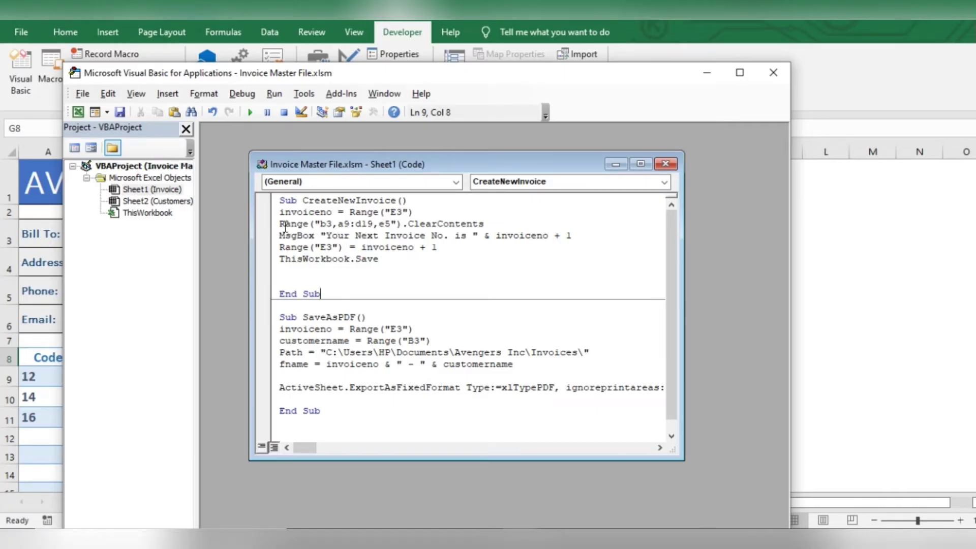
drag(280, 223, 492, 223)
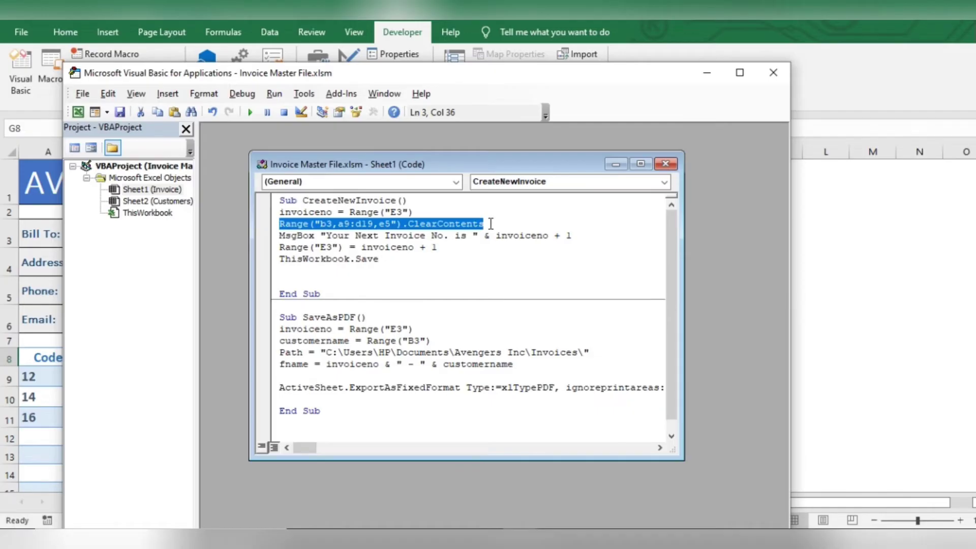
click(322, 225)
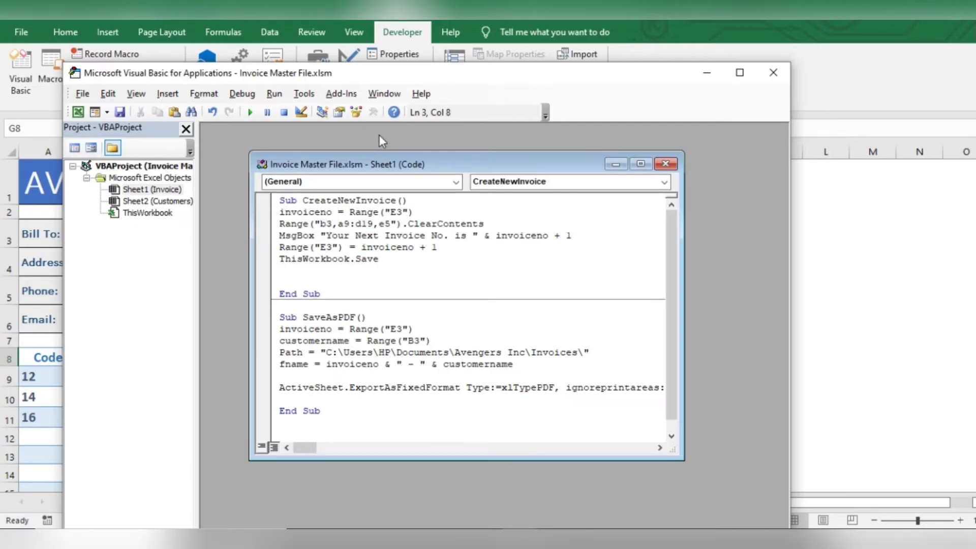
drag(362, 75, 565, 47)
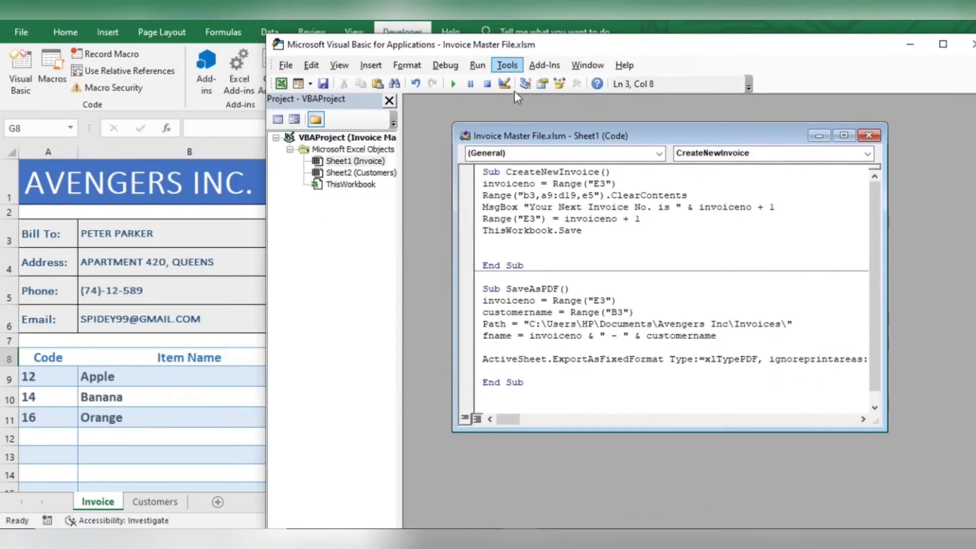
drag(525, 195, 534, 195)
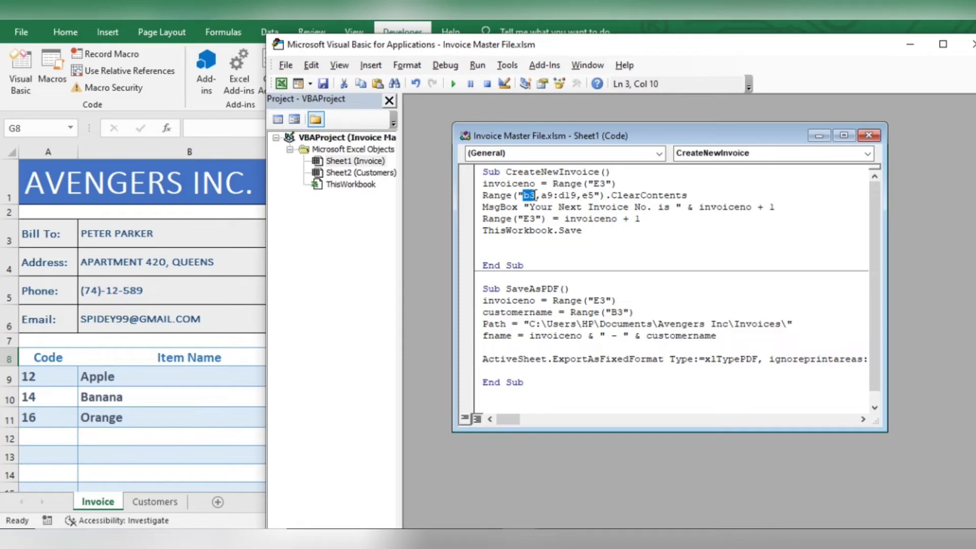
click(133, 235)
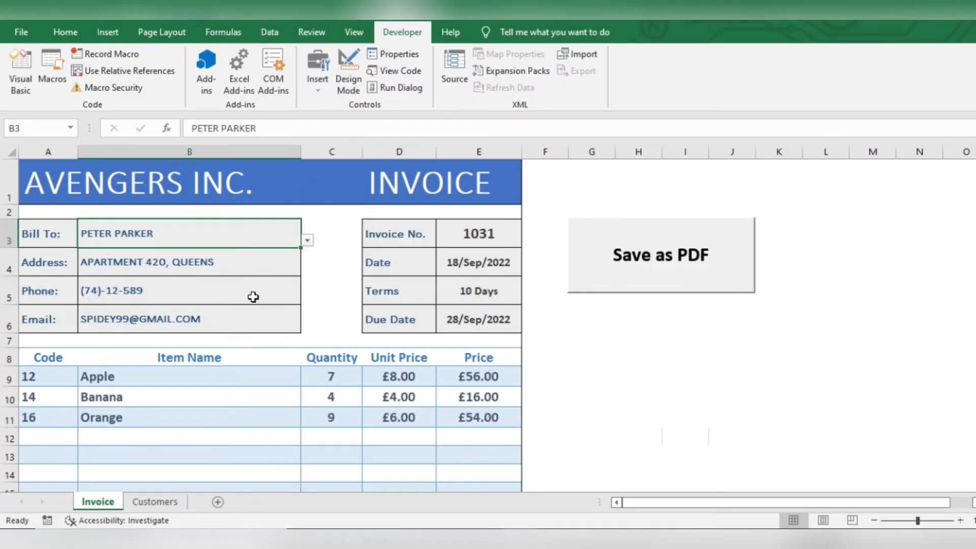
key(alt+F11)
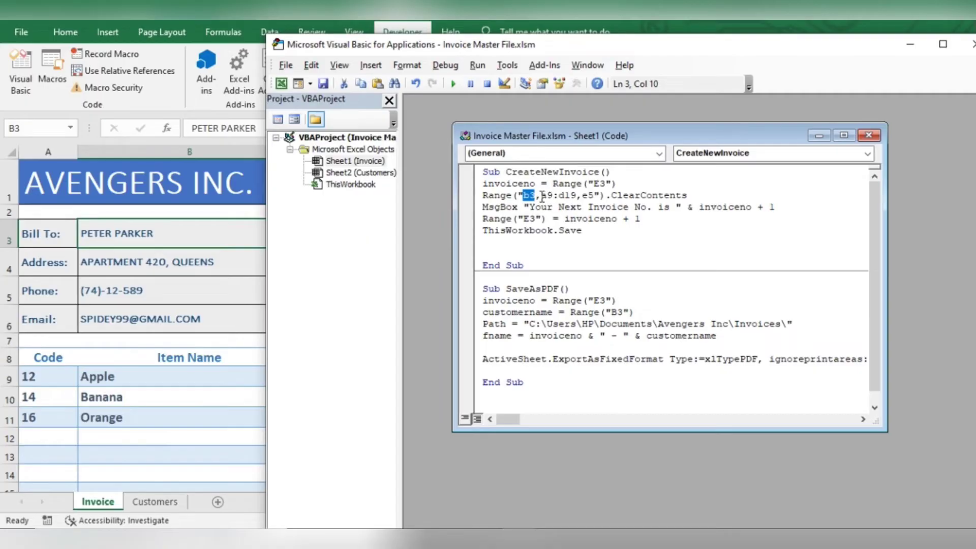
drag(542, 196, 574, 196)
click(219, 338)
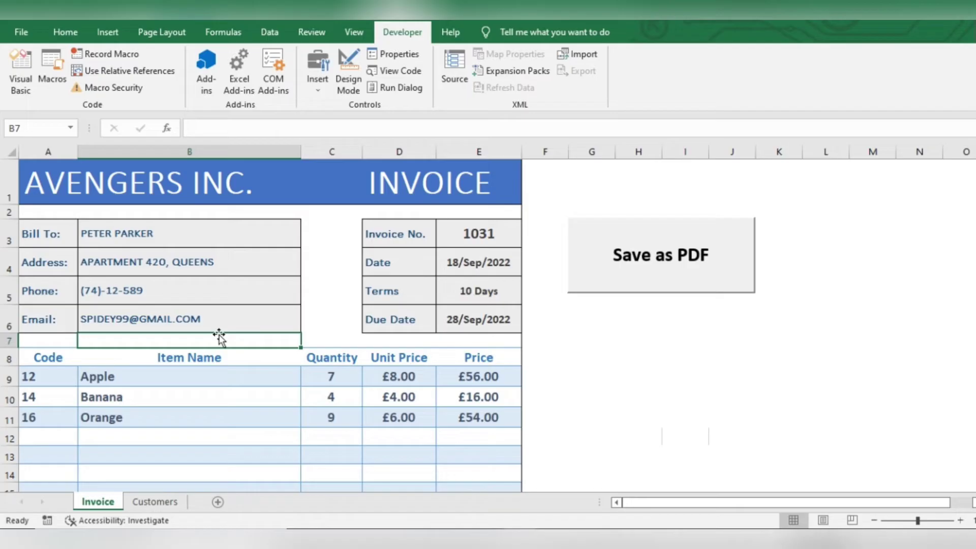
drag(48, 379, 401, 378)
key(alt+F11)
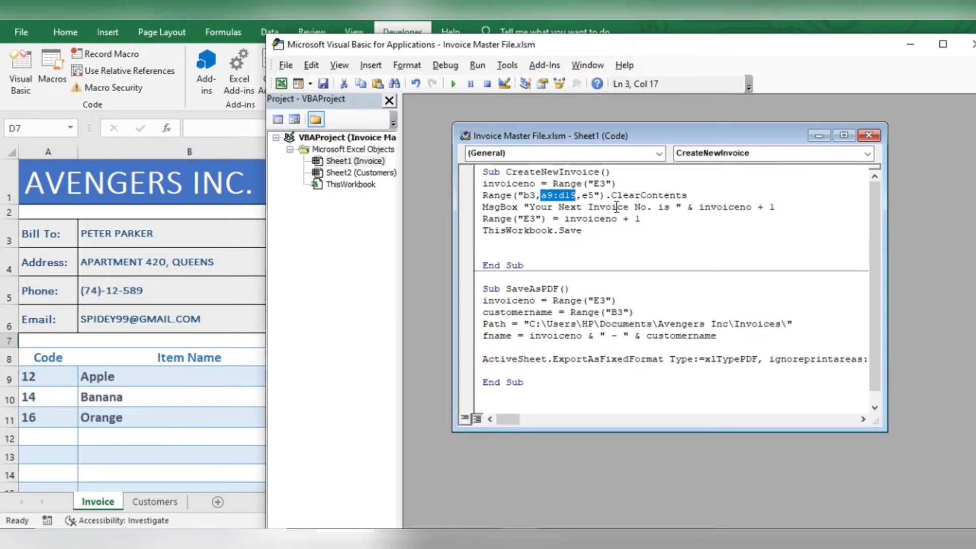
drag(582, 196, 592, 197)
key(alt+F11)
click(465, 287)
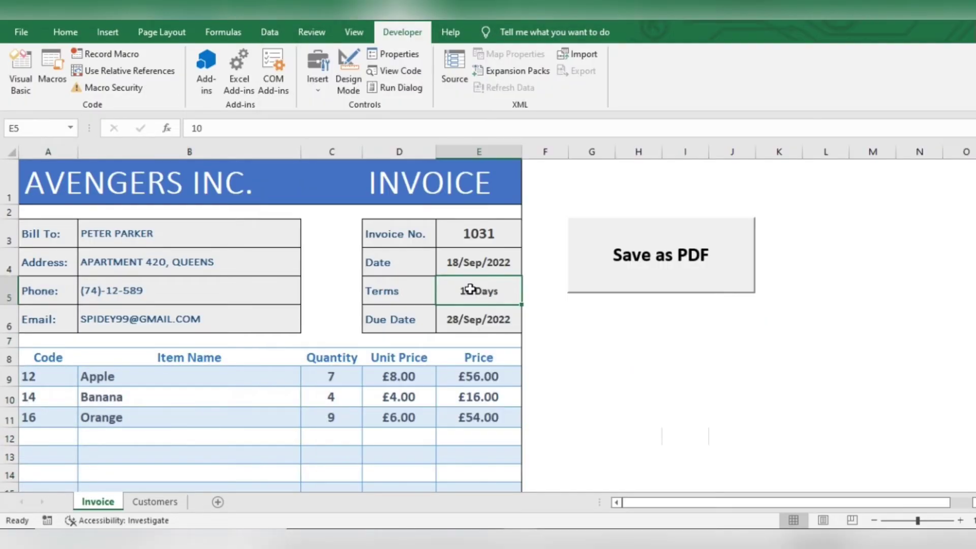
key(alt+F11)
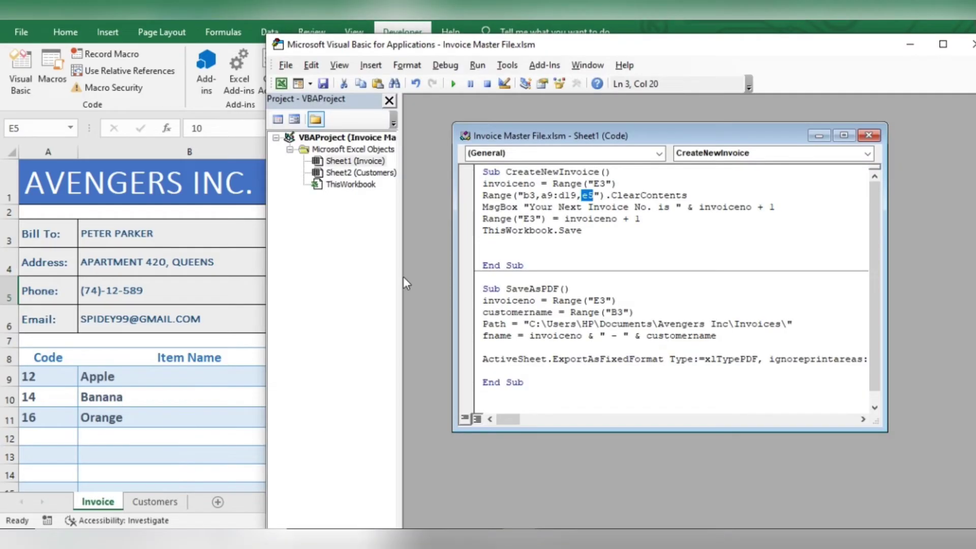
Draw a second Form Controls button below Save as PDF and assign it Sheet1.CreateNewInvoice
click(664, 230)
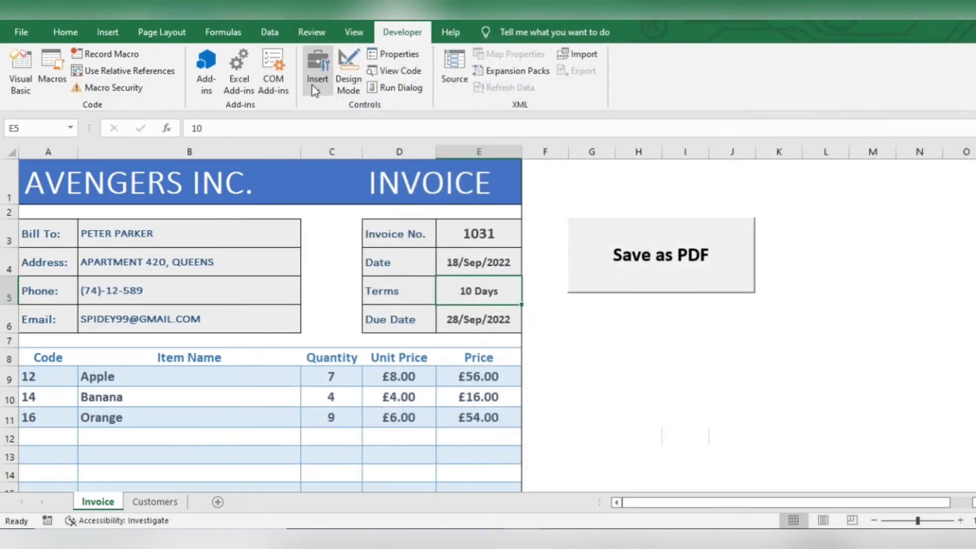
click(316, 77)
click(311, 120)
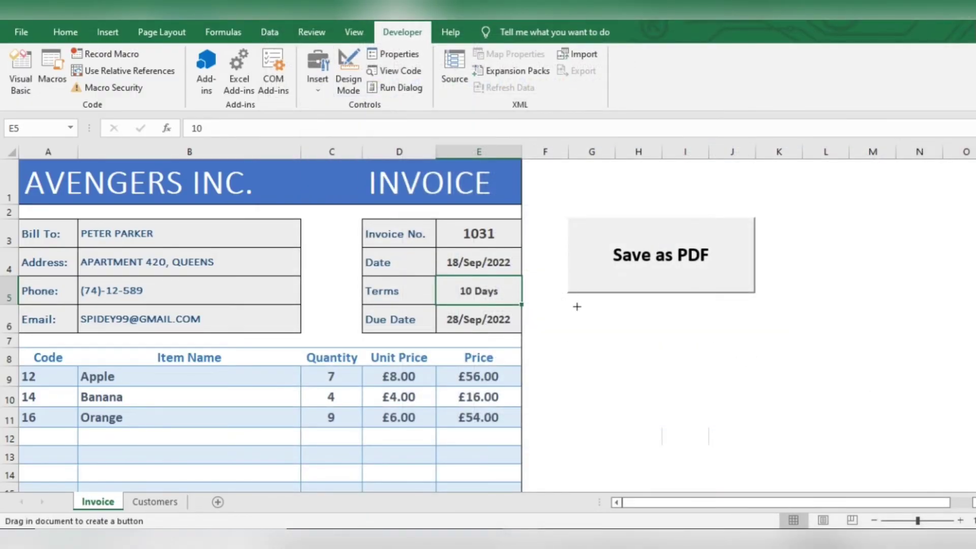
drag(569, 310, 755, 386)
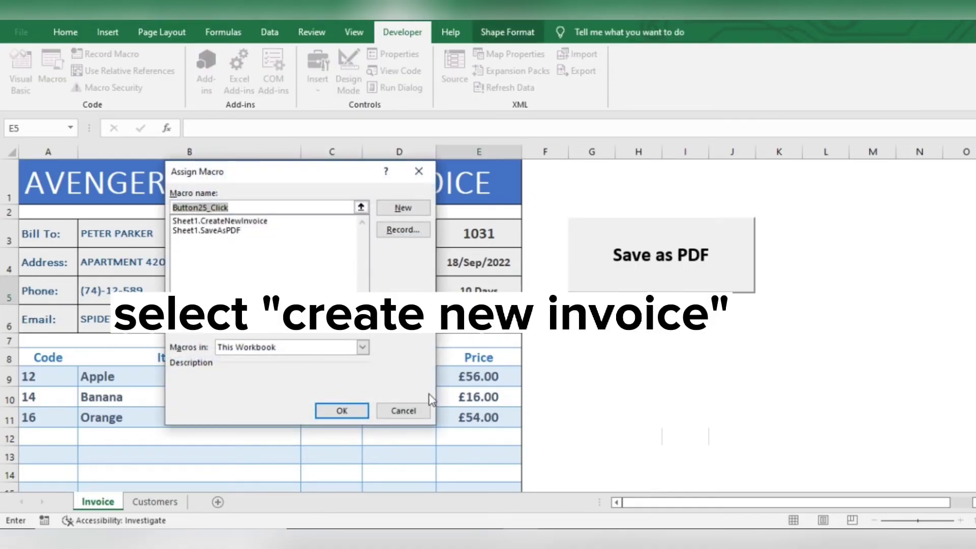
click(224, 223)
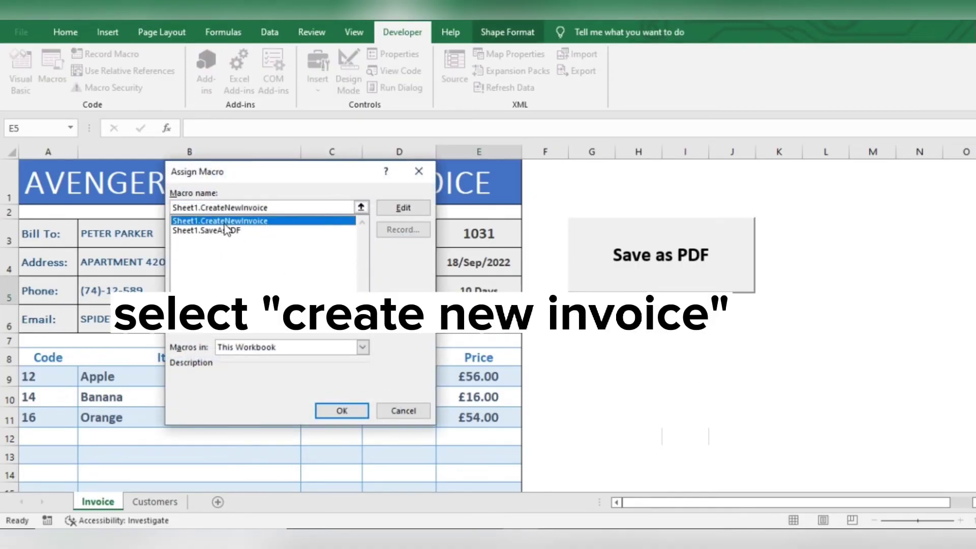
click(333, 412)
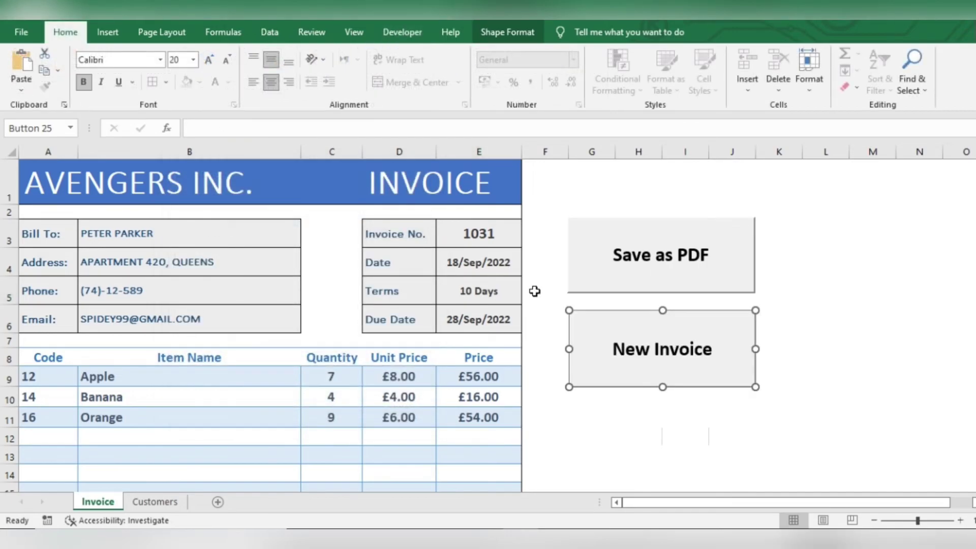
Run the New Invoice button to clear the invoice and advance it to number 1032
click(638, 474)
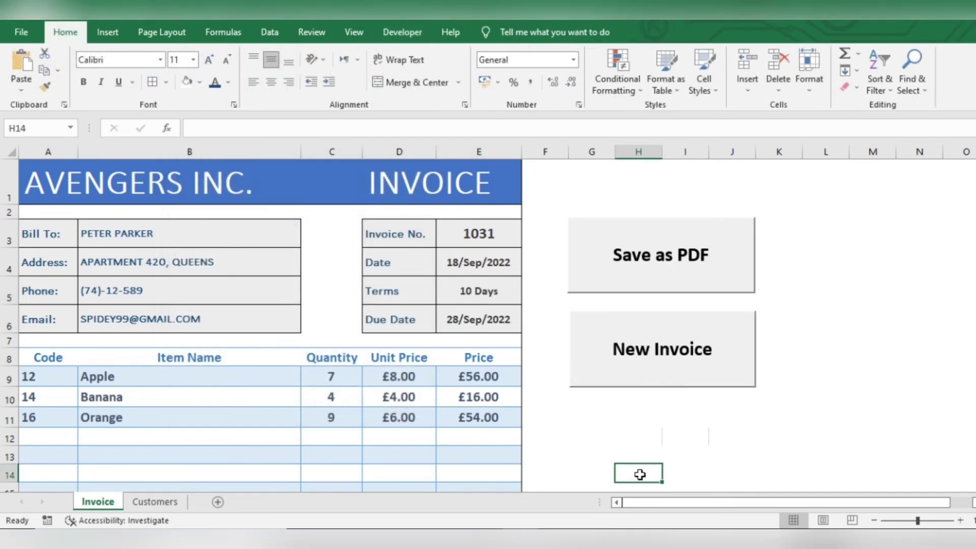
click(674, 345)
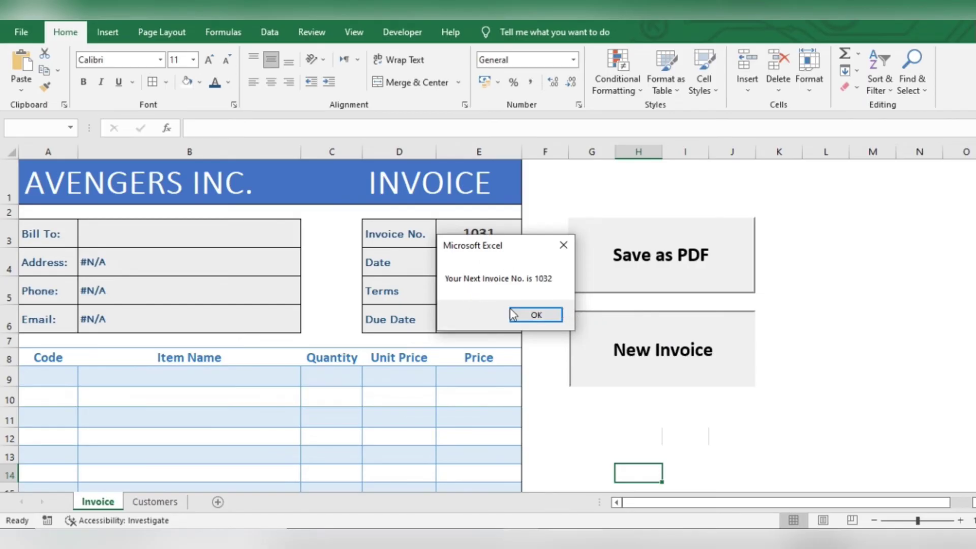
click(535, 316)
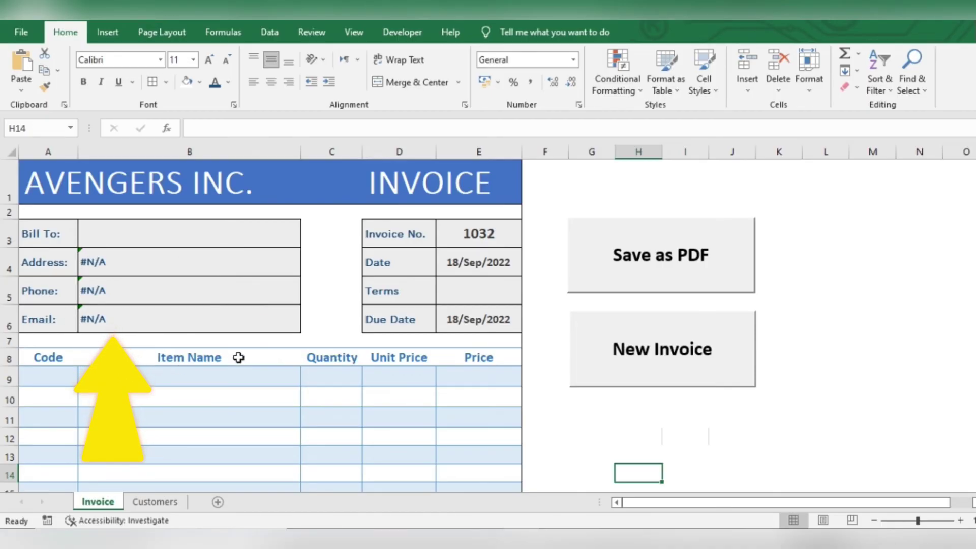
Wrap the B4, B5 and B6 VLOOKUP formulas in IFNA(..., "") so they show blank
click(122, 261)
click(197, 128)
text(IFNA(VLOOKUP(B3,Customers!$A$3:$D$9,2,FALSE)
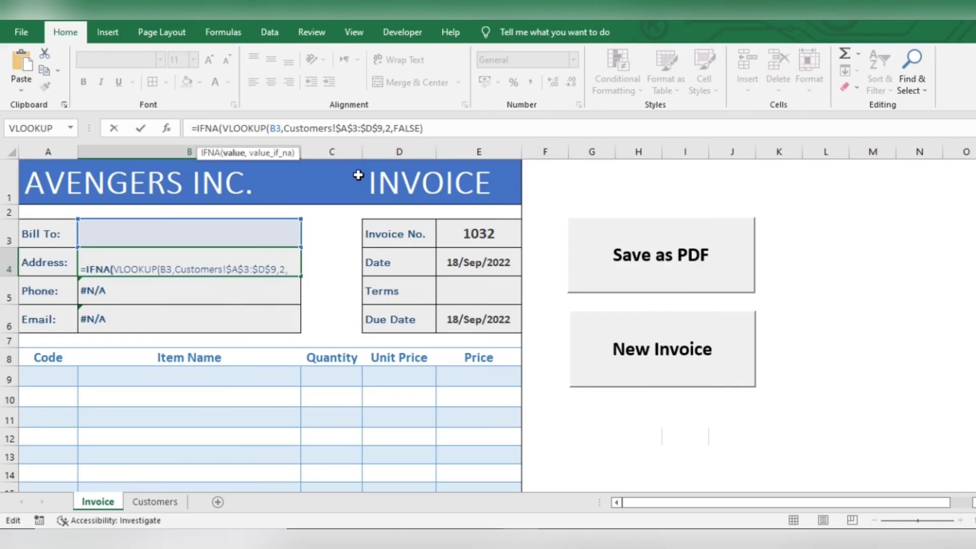
click(475, 127)
text(,)
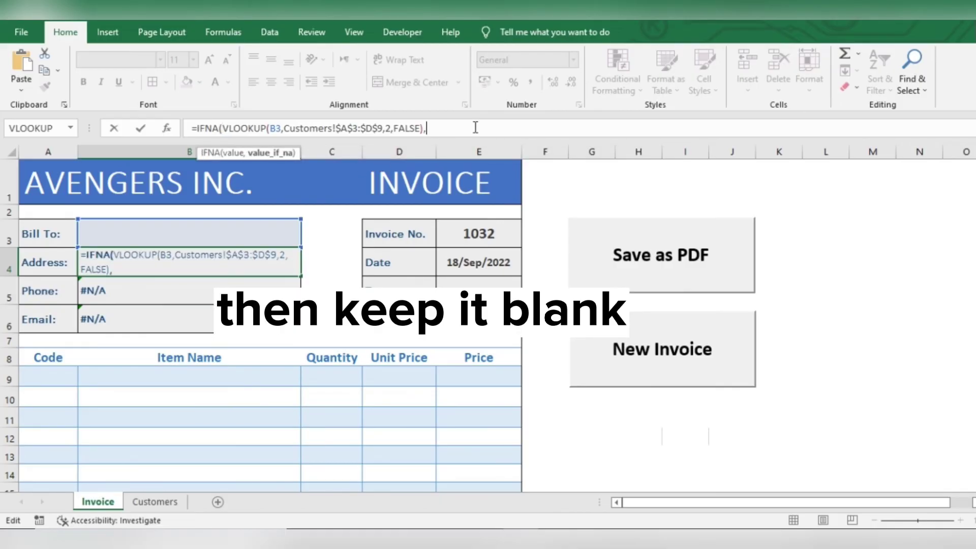
text("")
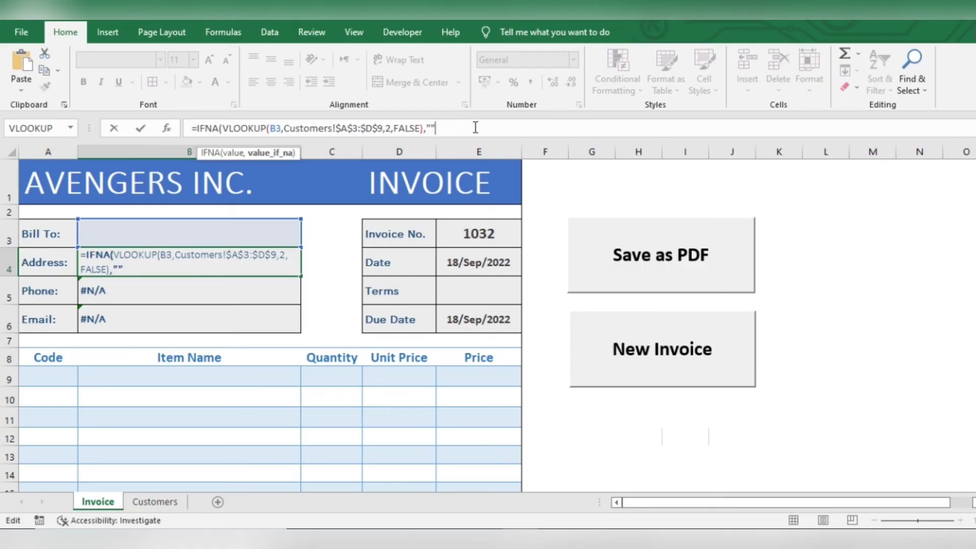
text())
key(Return)
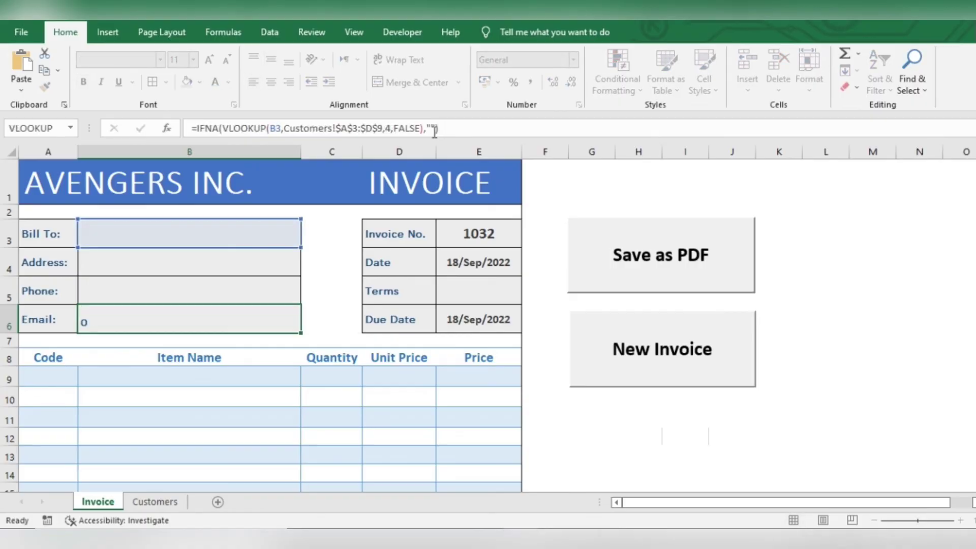
key(Return)
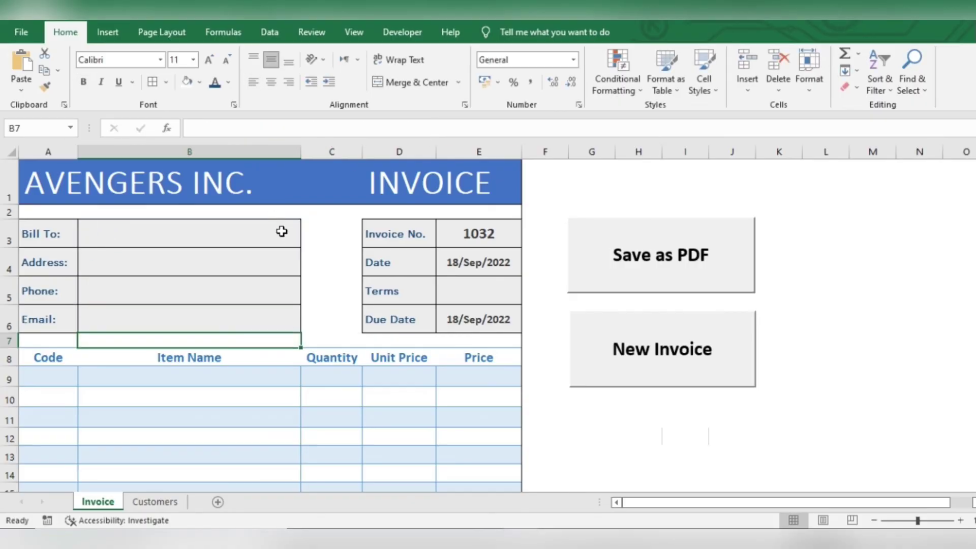
Choose the customer from the B3 dropdown and enter 45 in Terms cell E5
click(283, 237)
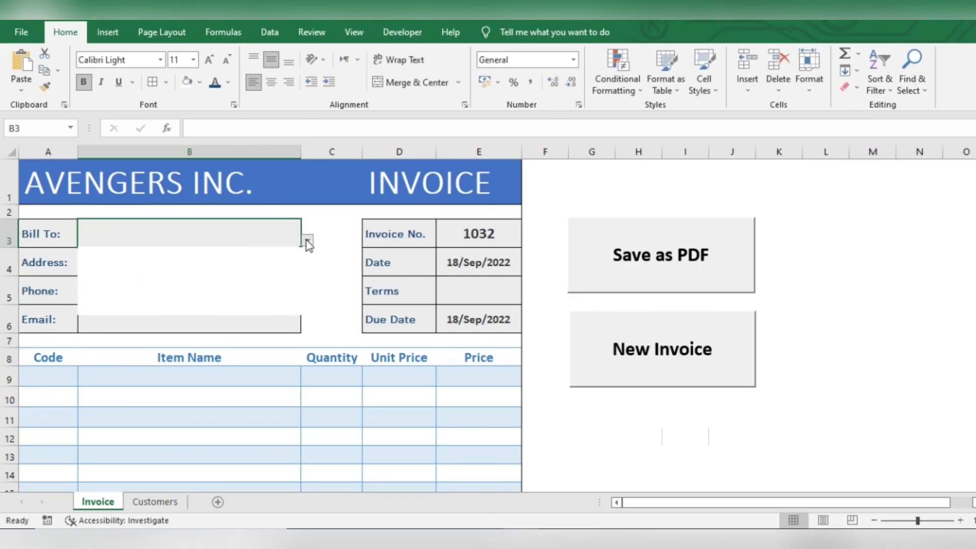
click(308, 240)
click(254, 272)
click(478, 291)
text(45)
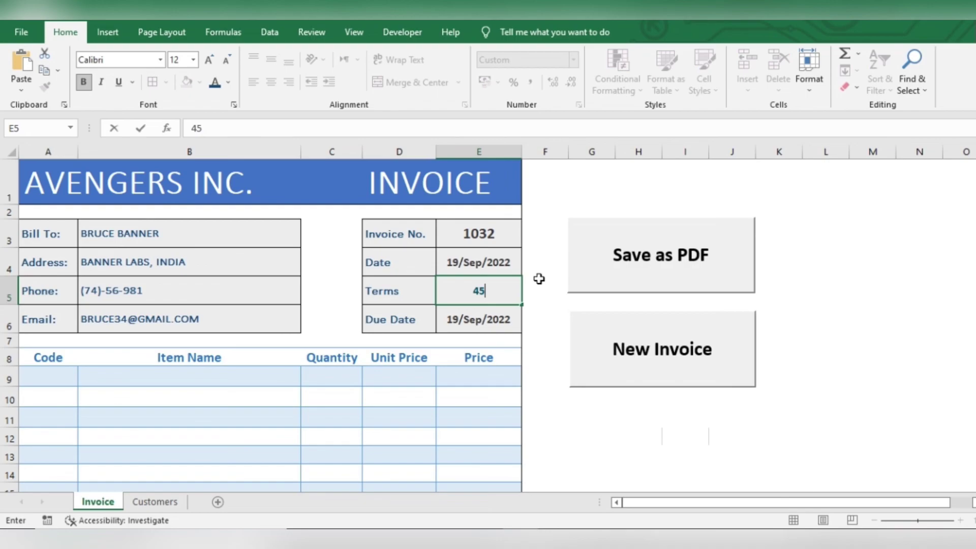
key(Return)
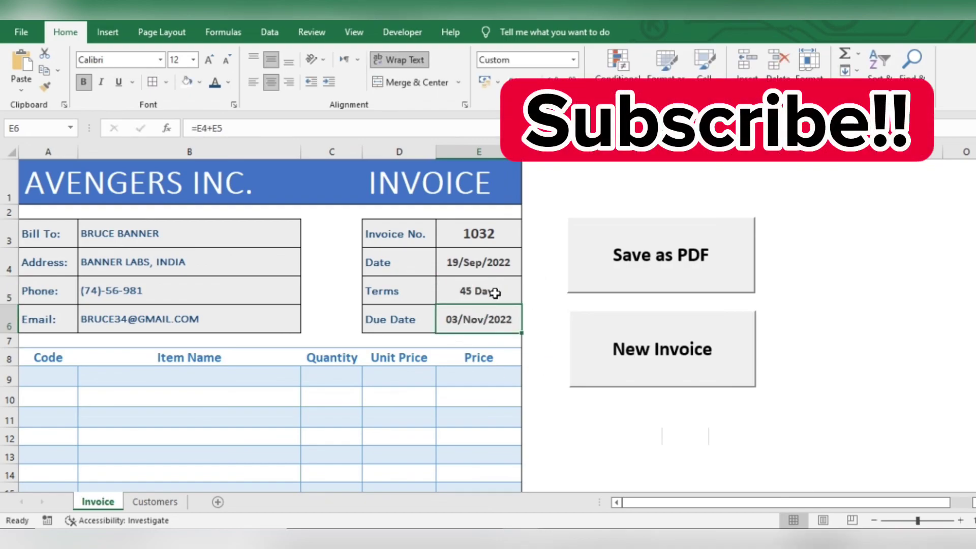